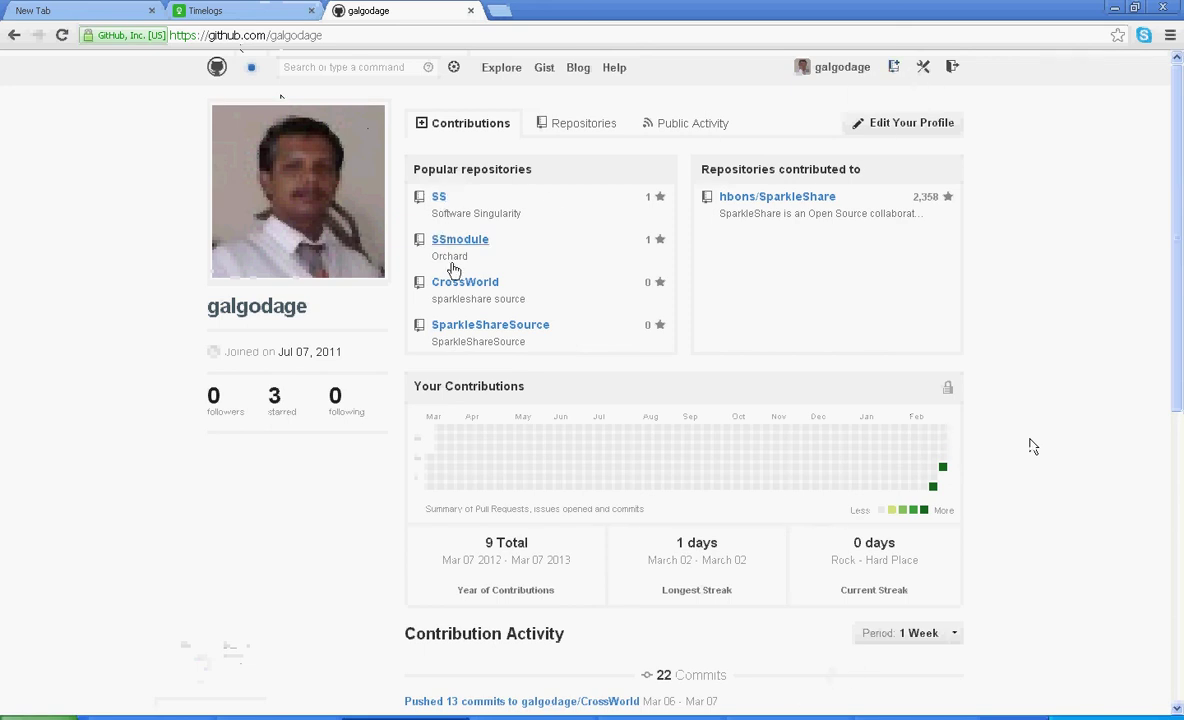
- Create a public GitHub repository named 'Test', described as 'test', initialized with a README
click(894, 71)
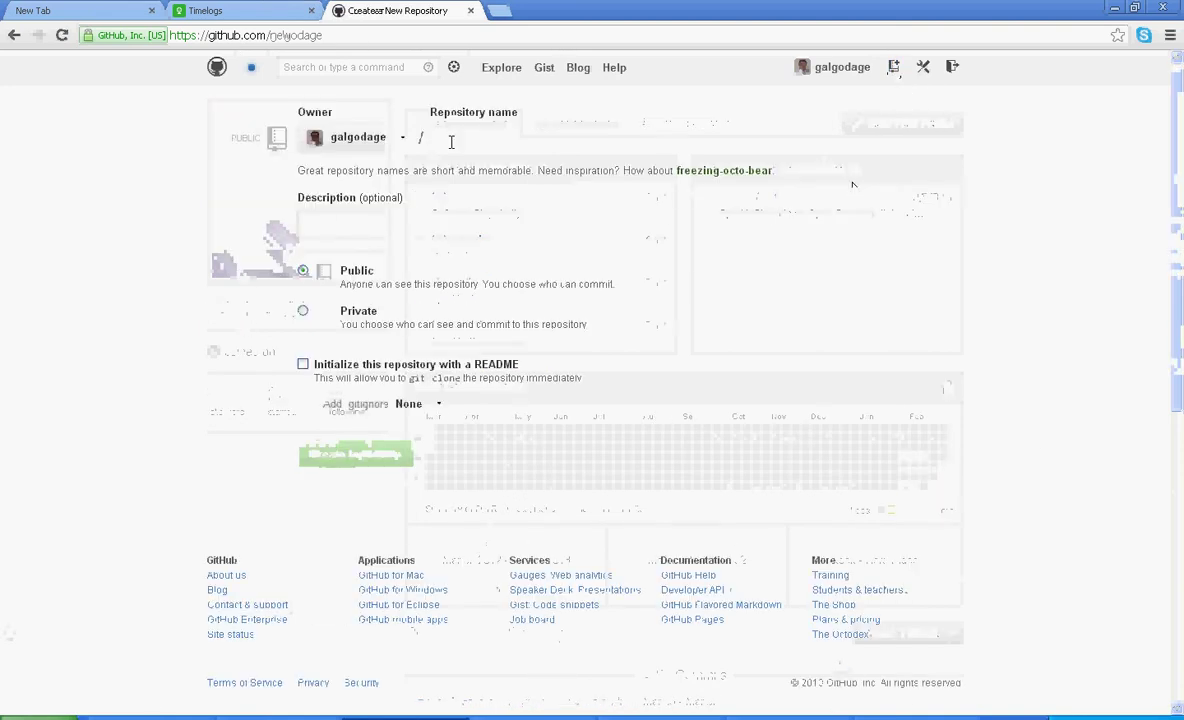
text(gbjhg)
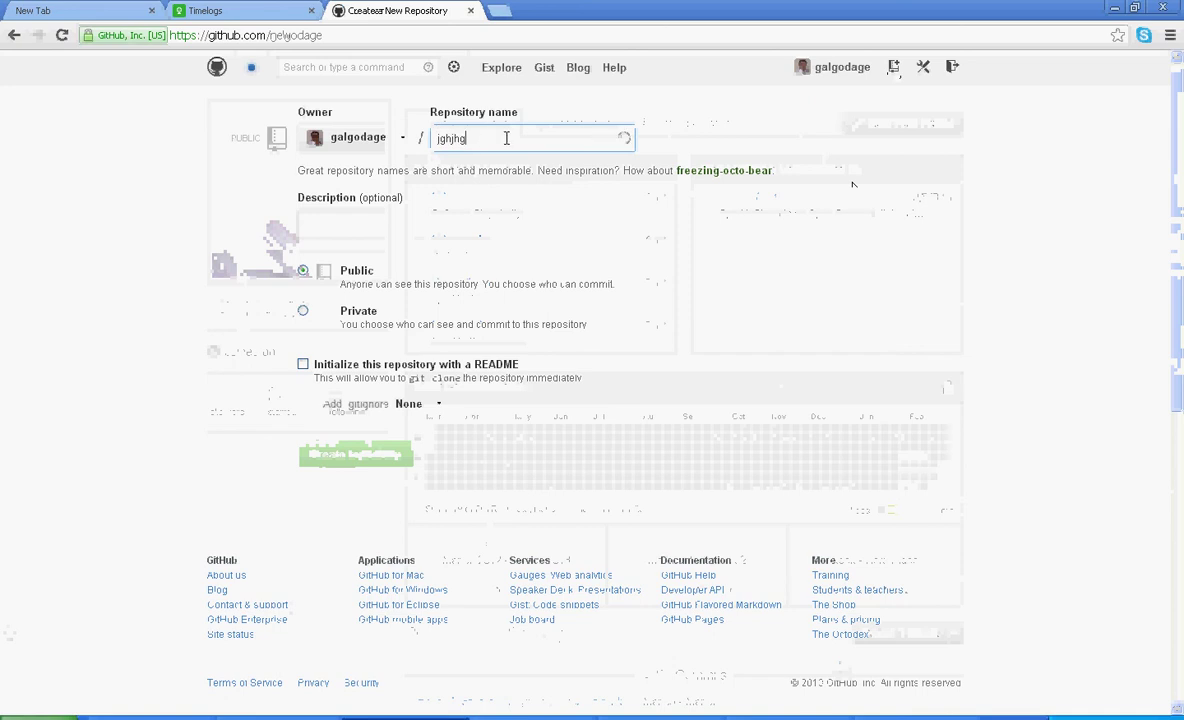
drag(468, 138, 410, 143)
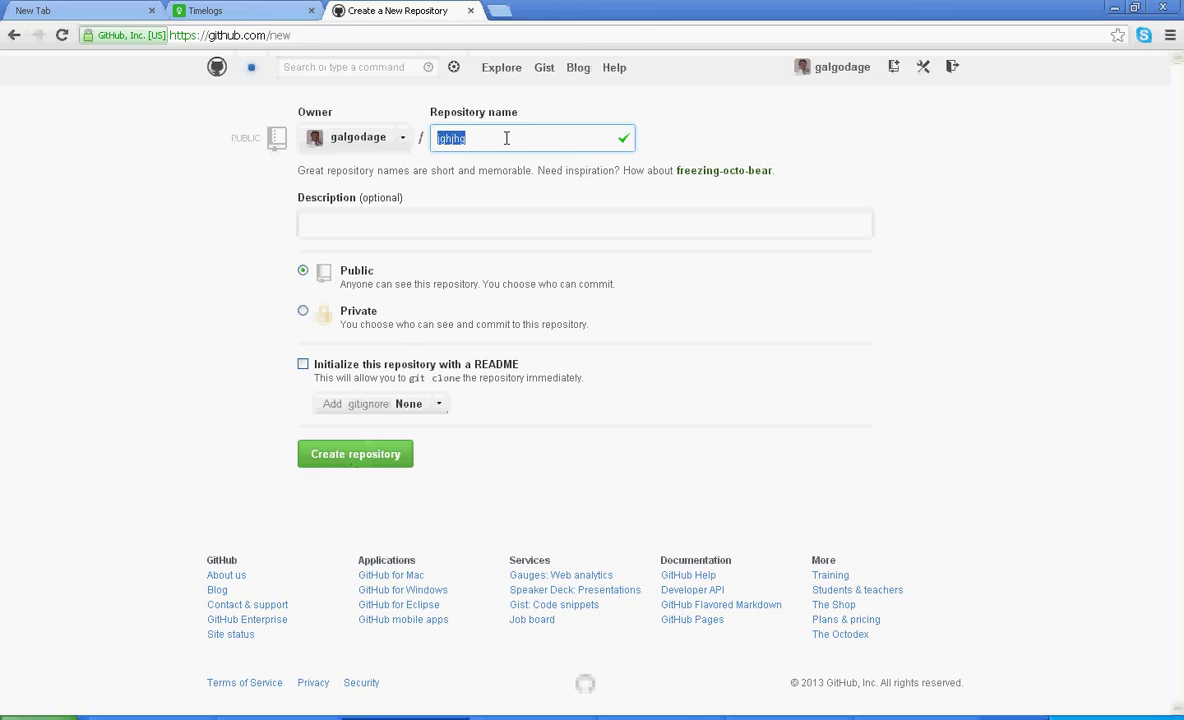
text(Test)
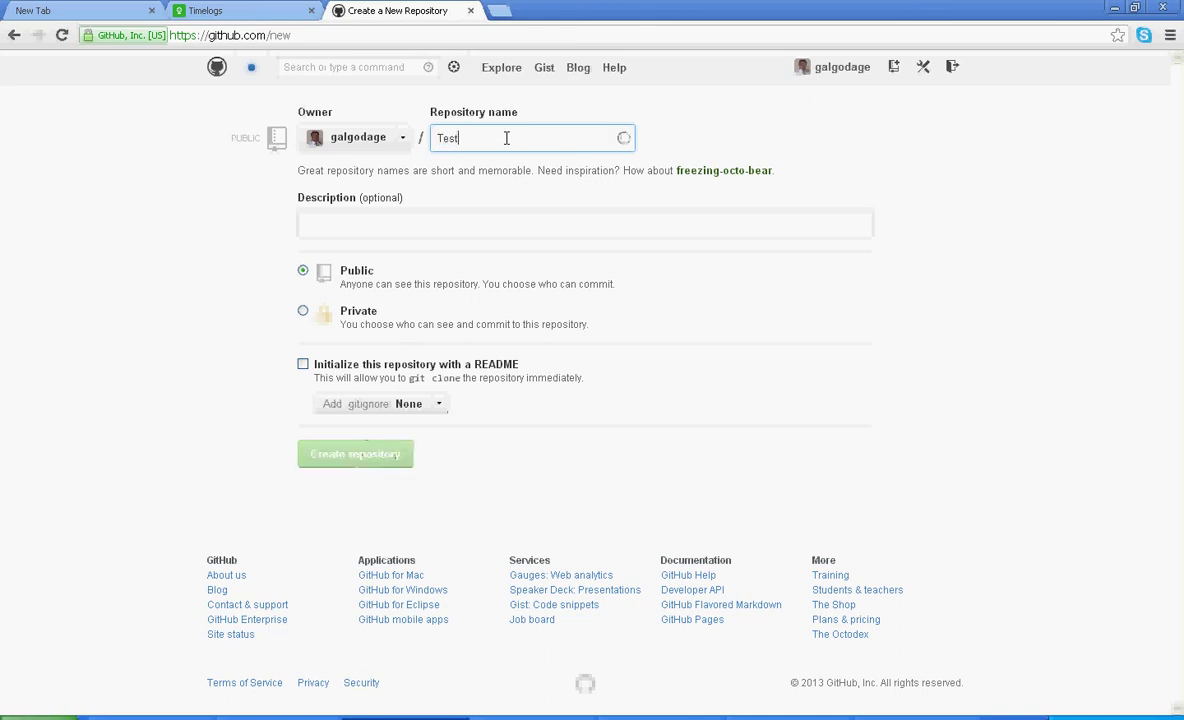
click(459, 226)
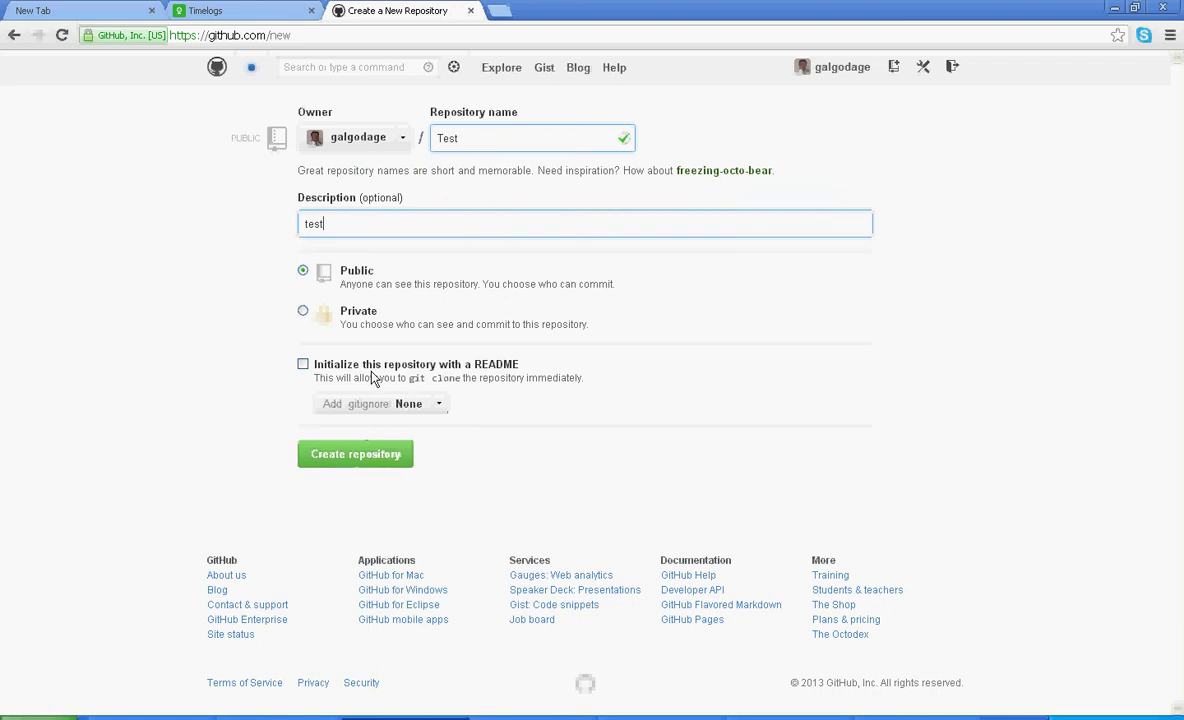
click(303, 364)
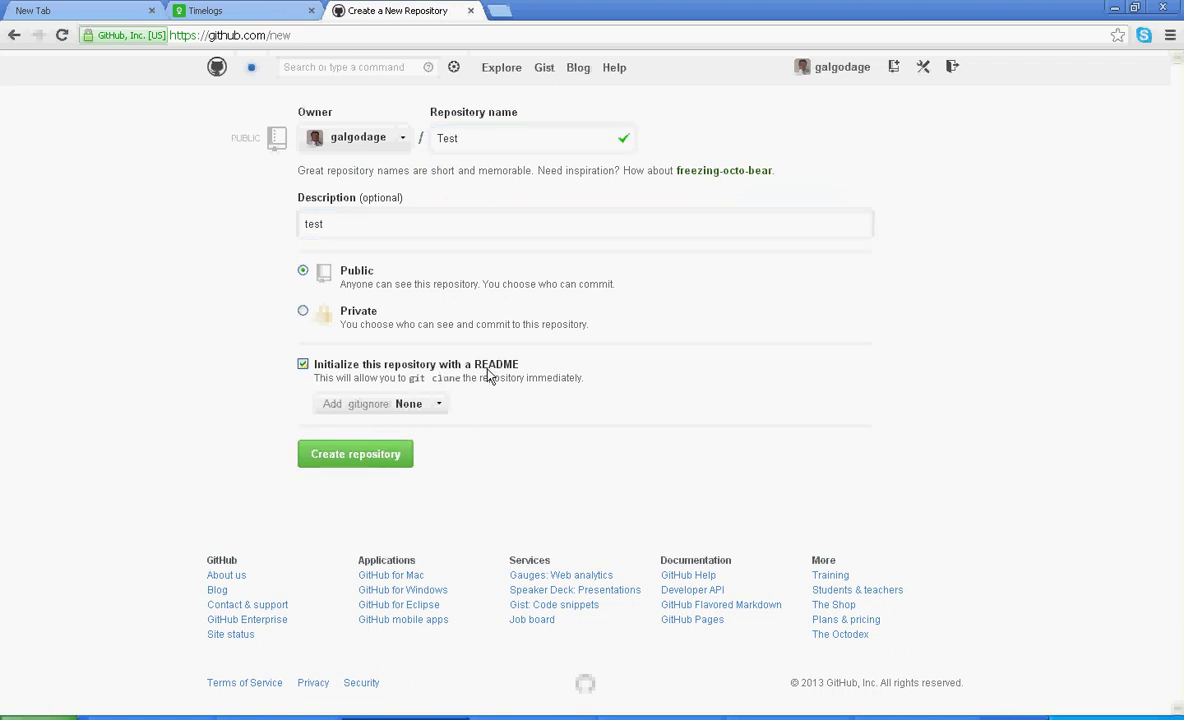
click(359, 463)
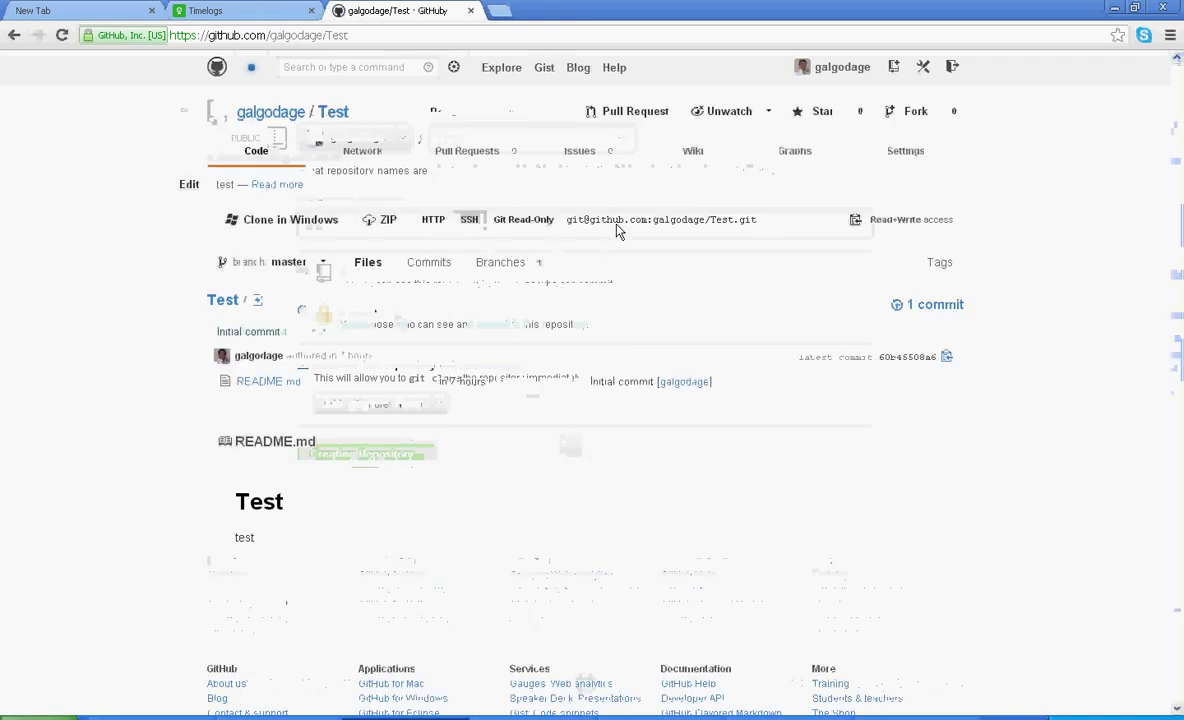
click(768, 225)
key(ctrl+c)
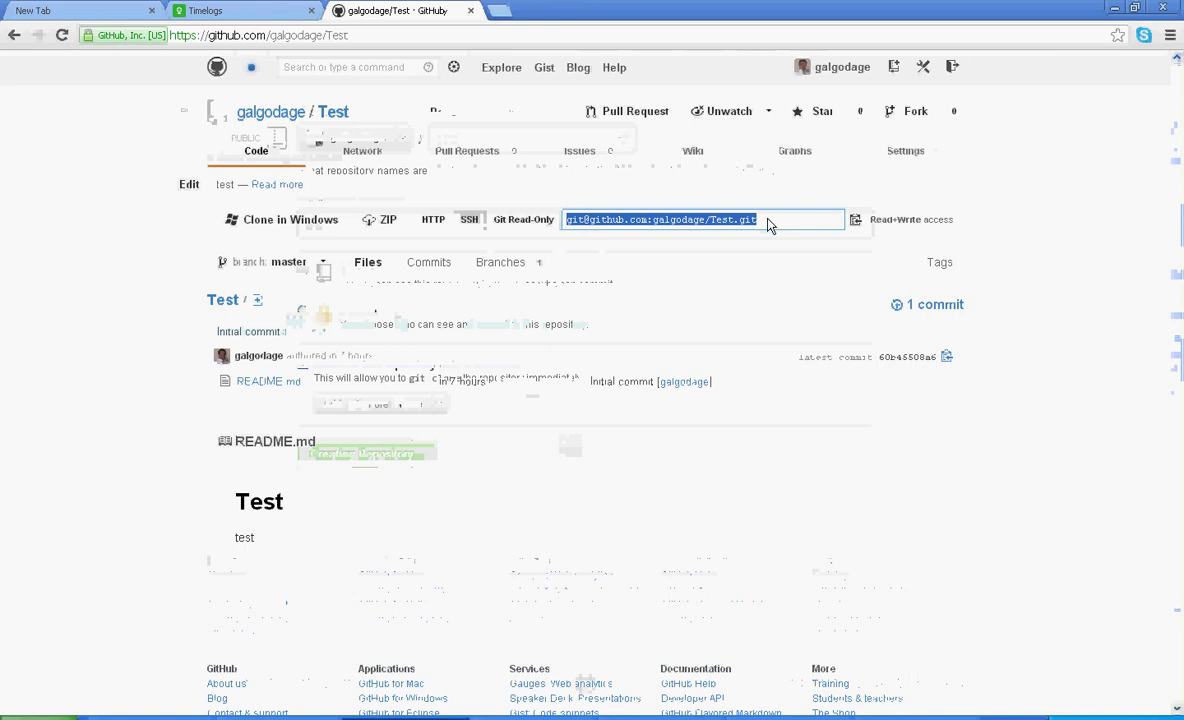
click(767, 226)
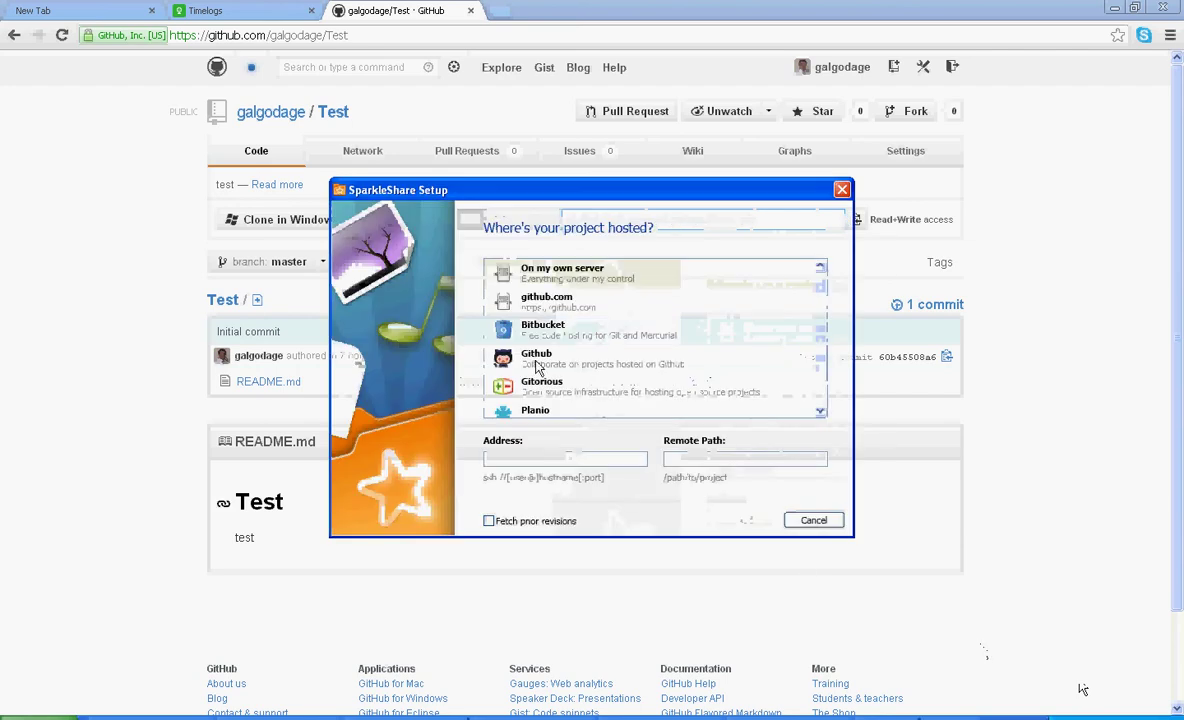
- Choose Github as the project host in SparkleShare Setup and begin filling in Remote Path
click(537, 367)
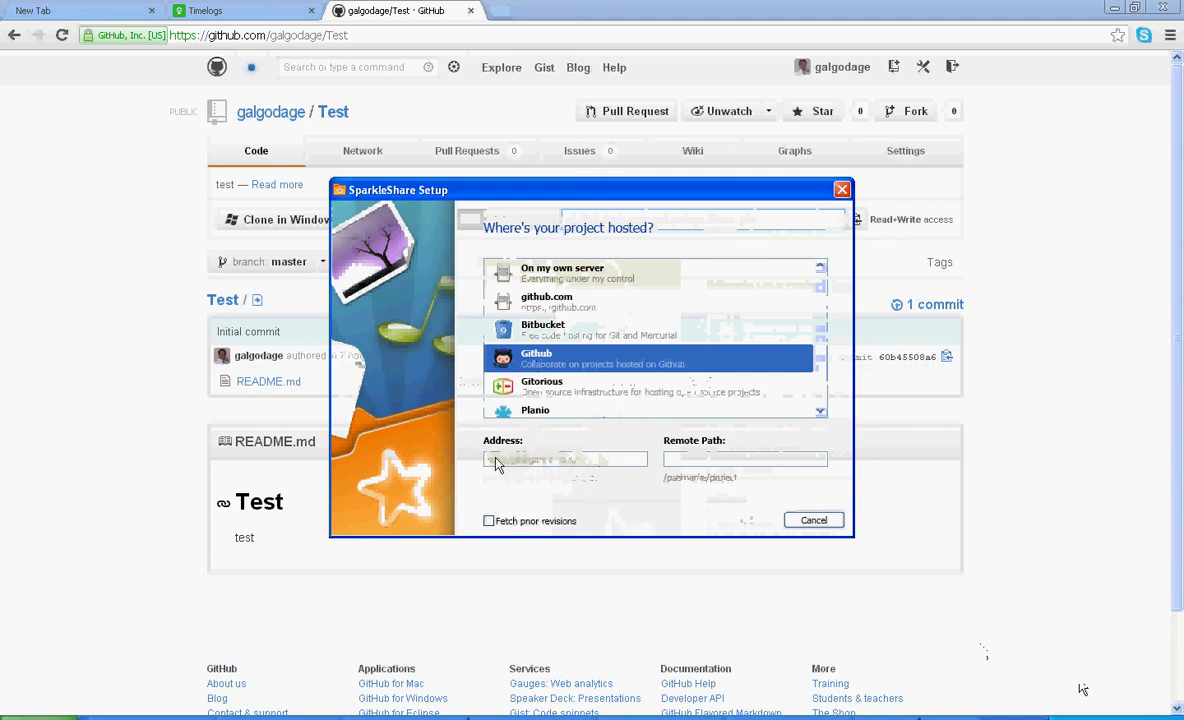
click(746, 461)
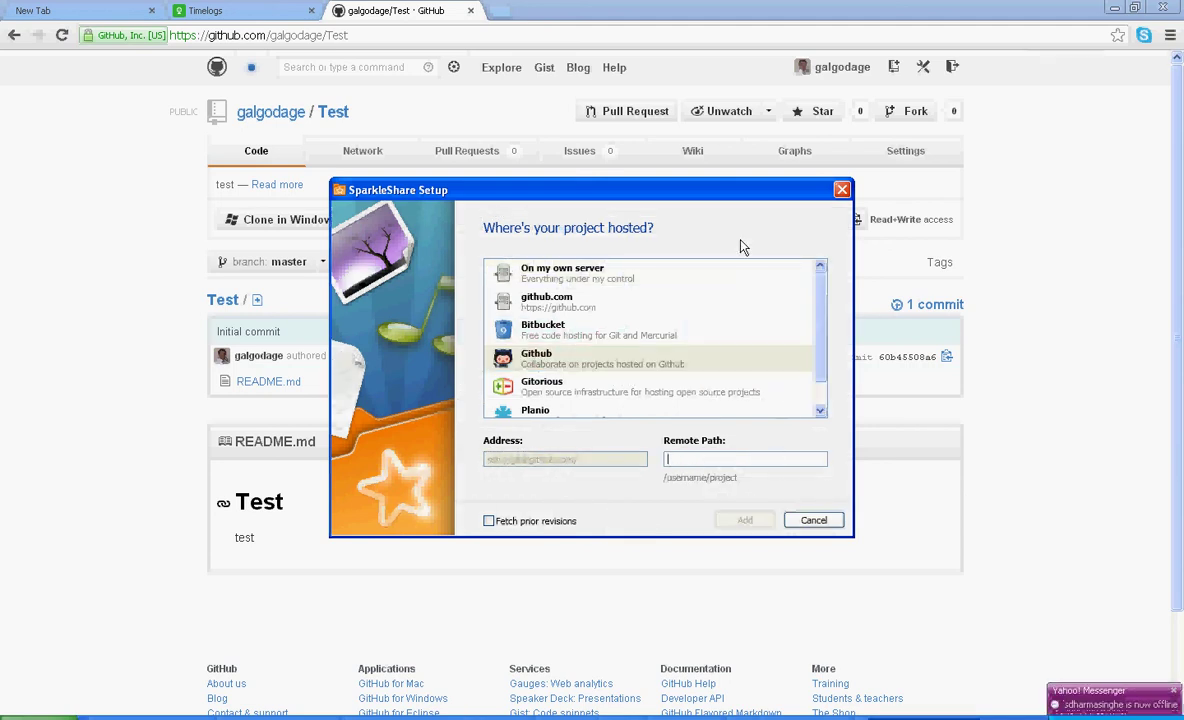
drag(676, 195, 1022, 410)
click(612, 219)
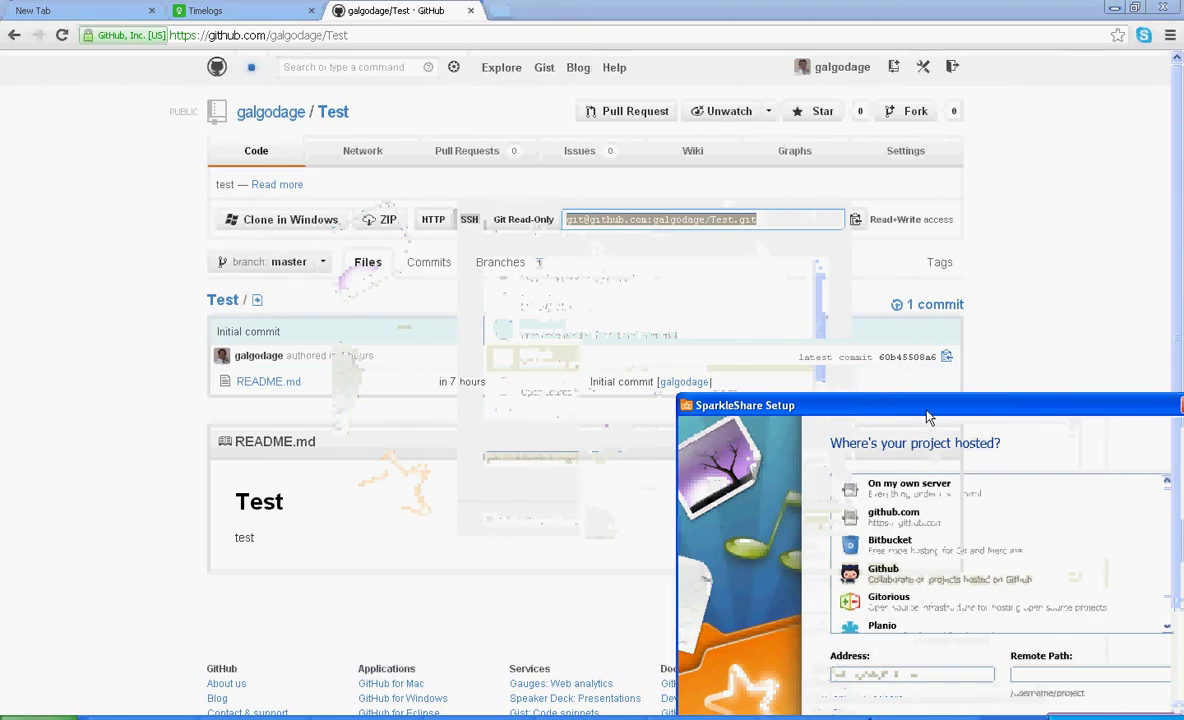
drag(925, 410, 722, 247)
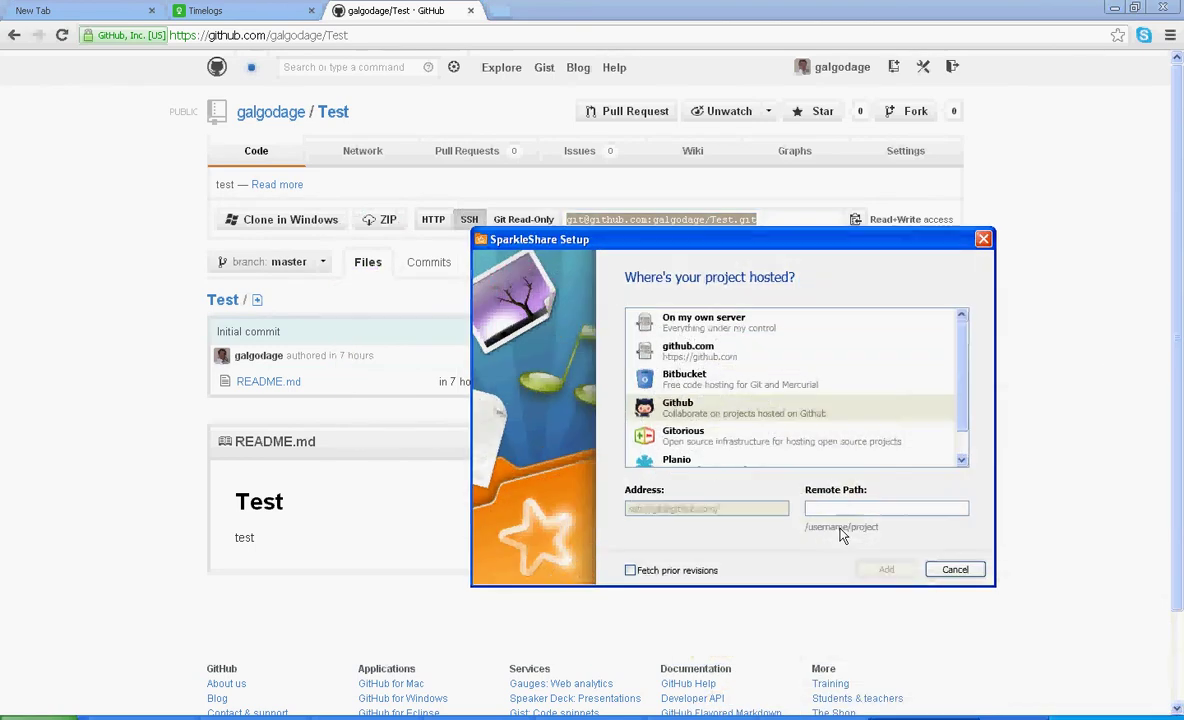
key(ctrl+v)
drag(876, 509, 807, 509)
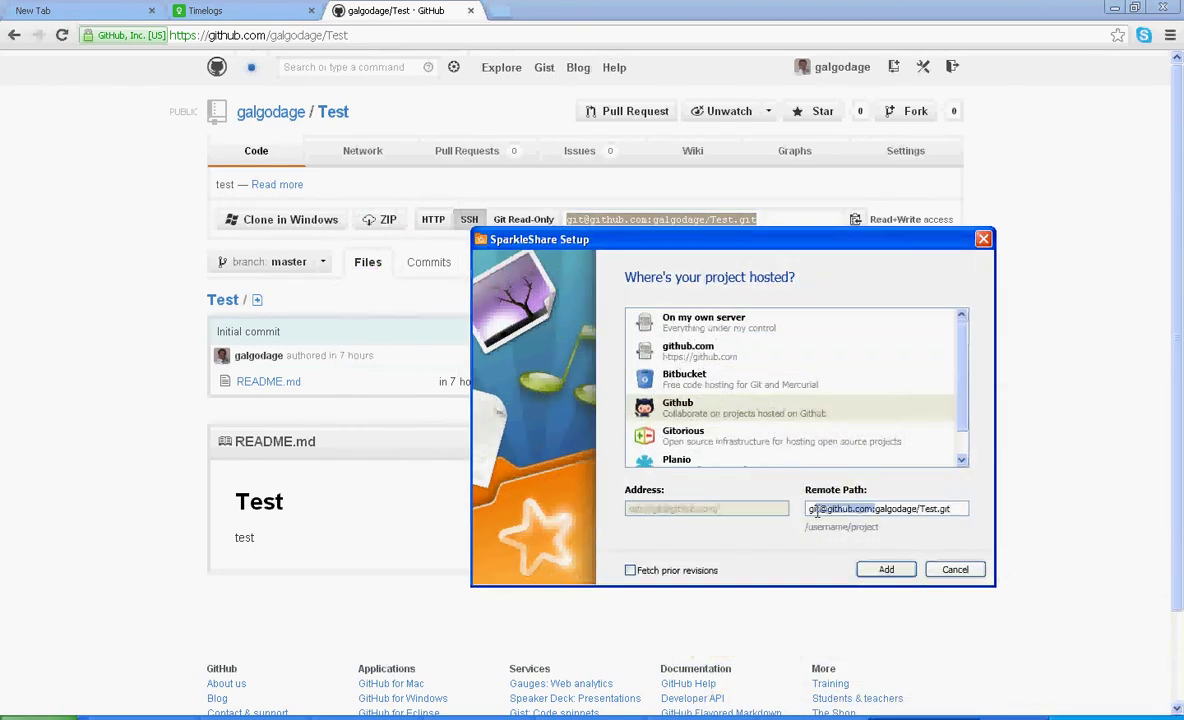
key(BackSpace)
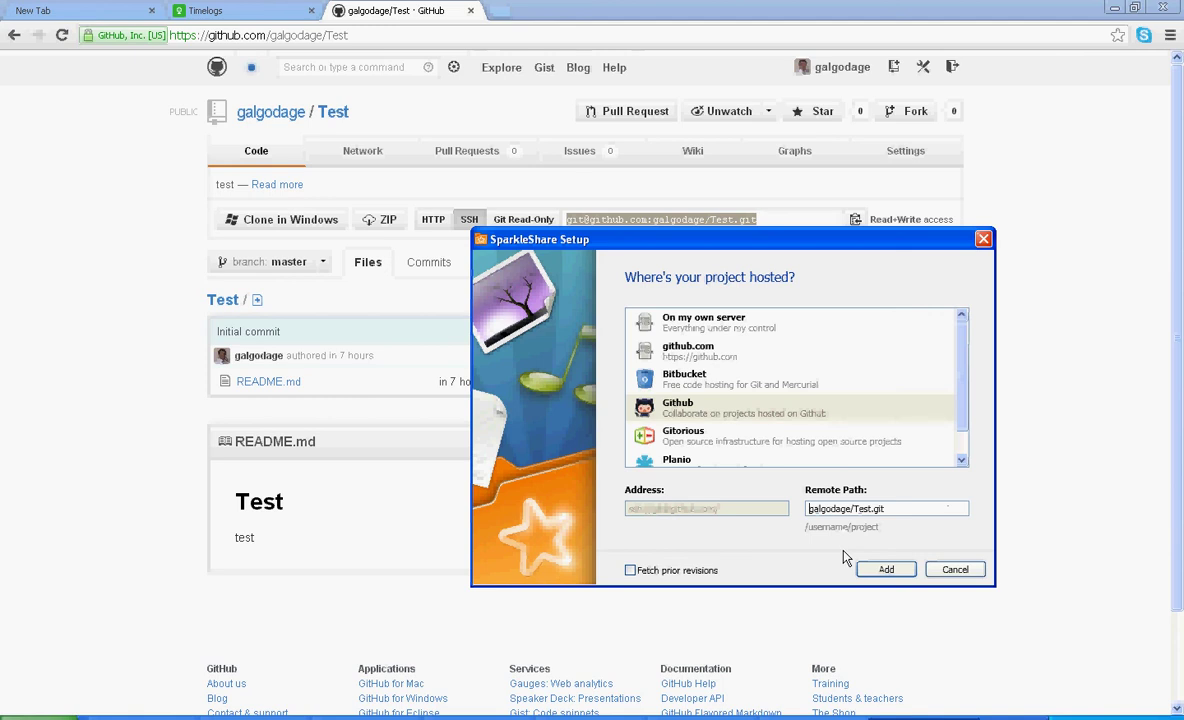
click(885, 572)
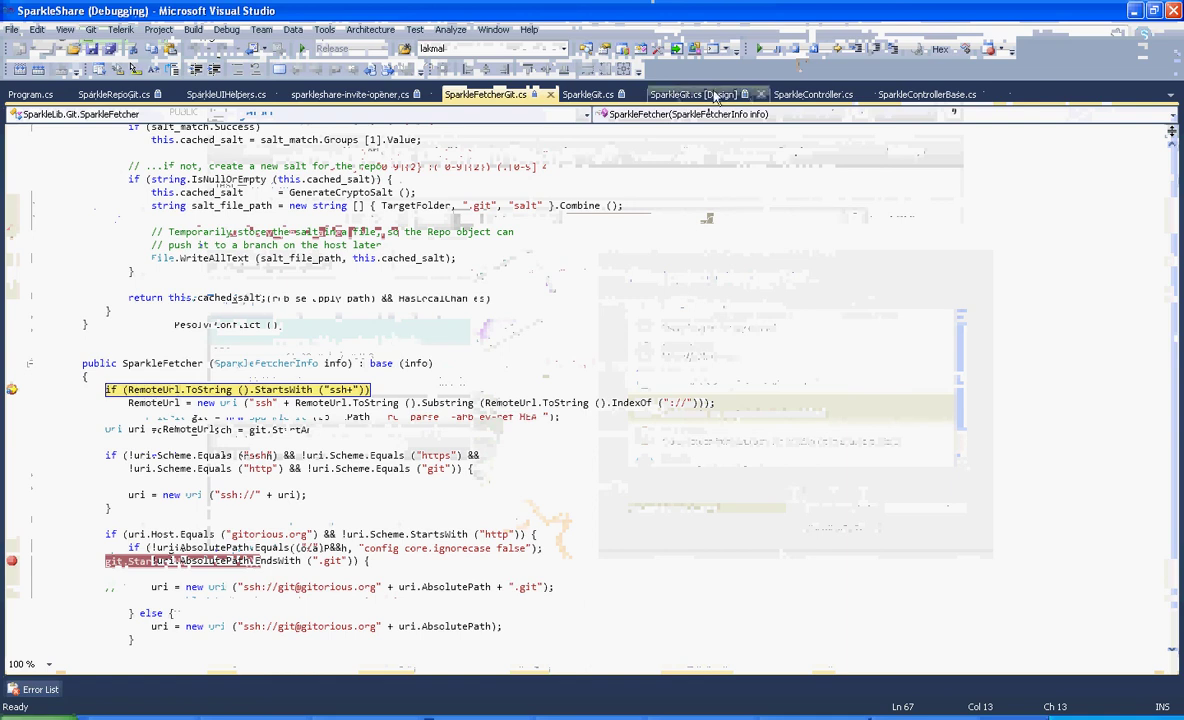
- Continue past the configuration, attribute rules and HasRemoteChanges breakpoints until 'Your shared project is ready!' appears
click(757, 56)
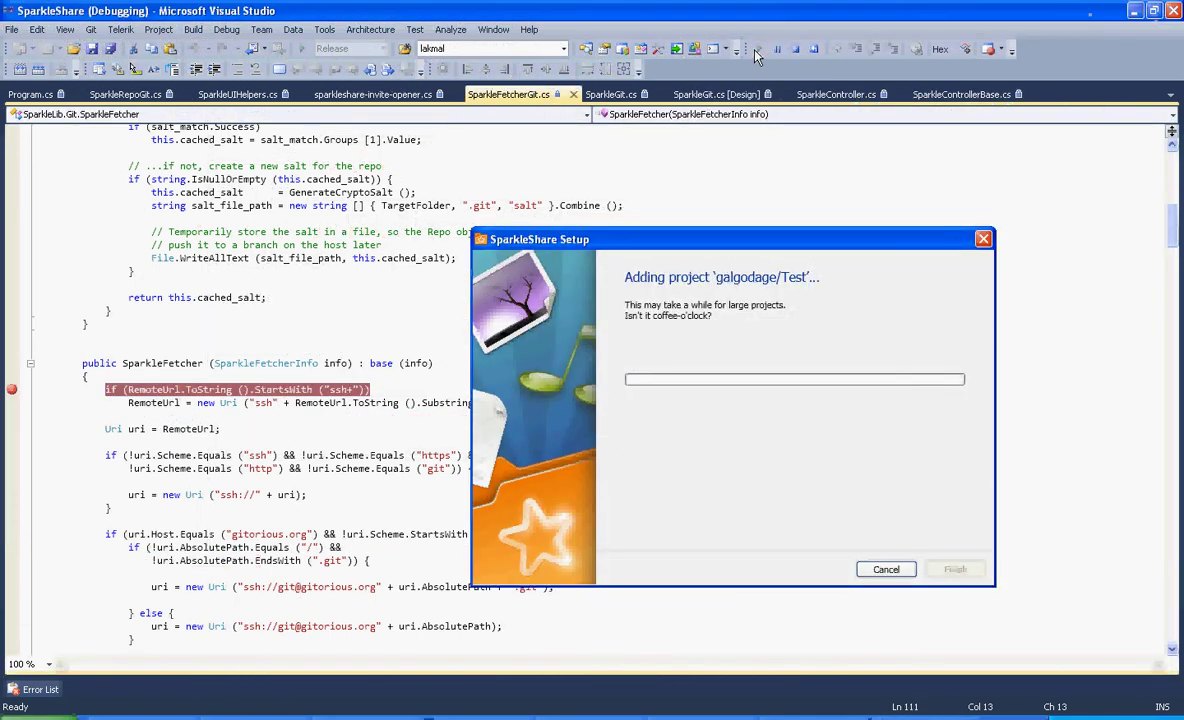
click(757, 56)
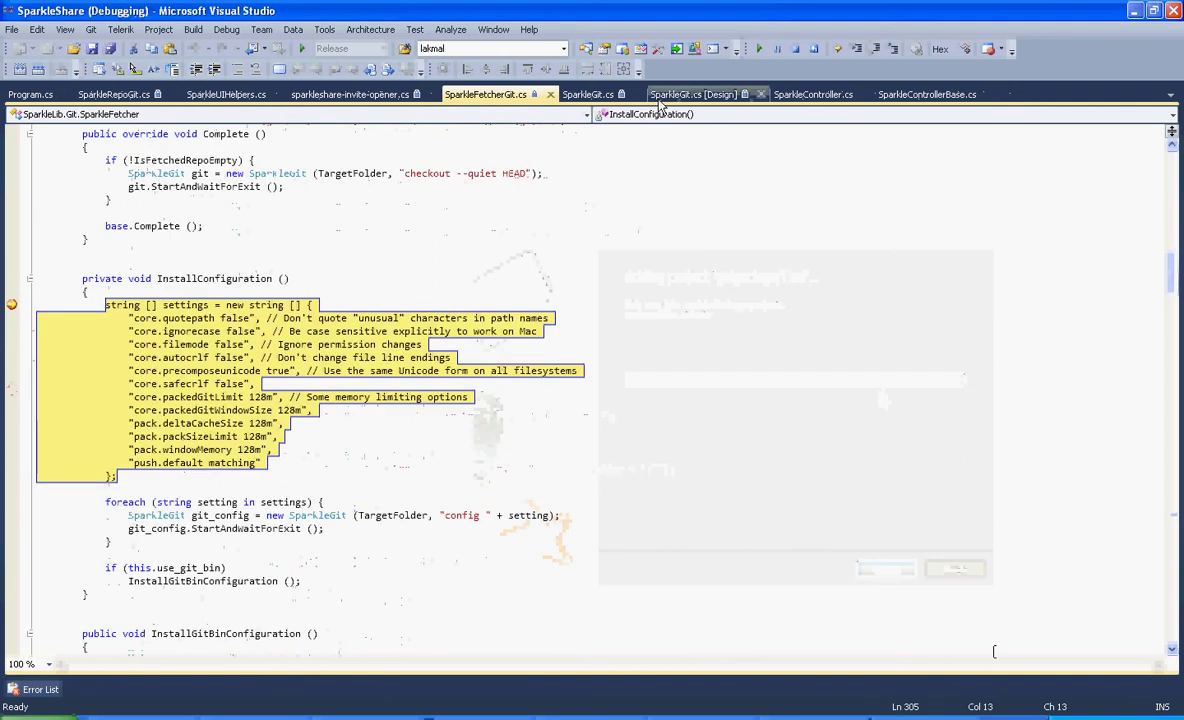
click(759, 49)
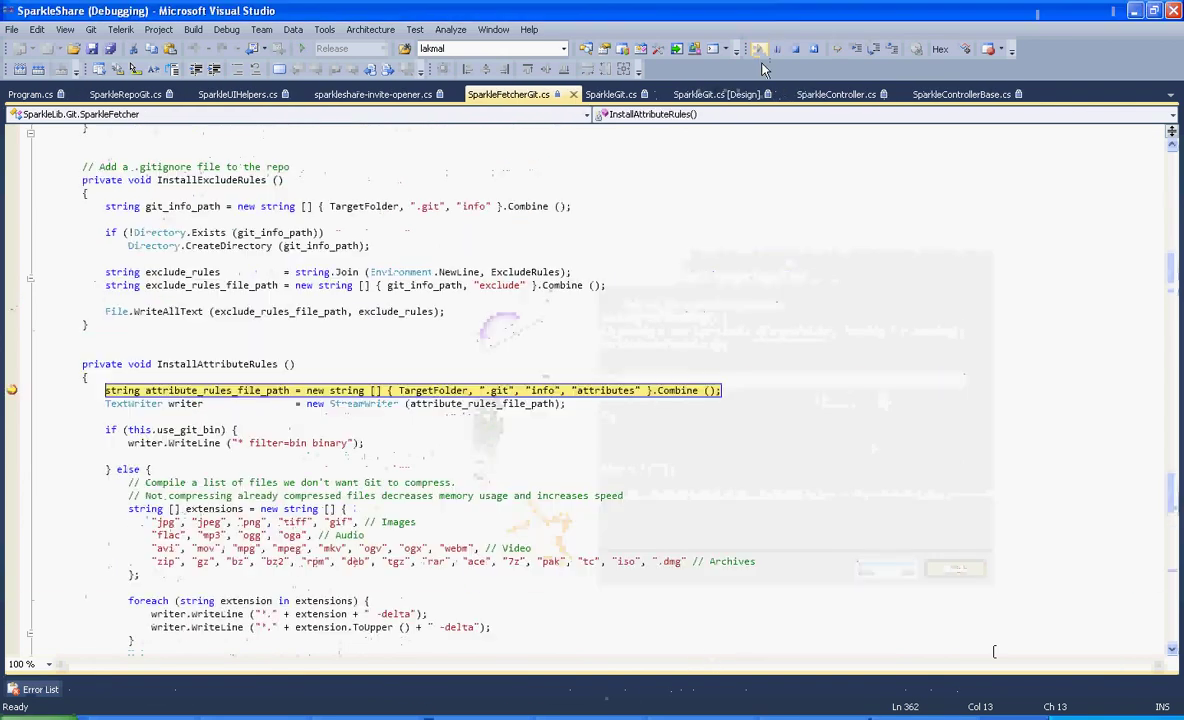
click(759, 51)
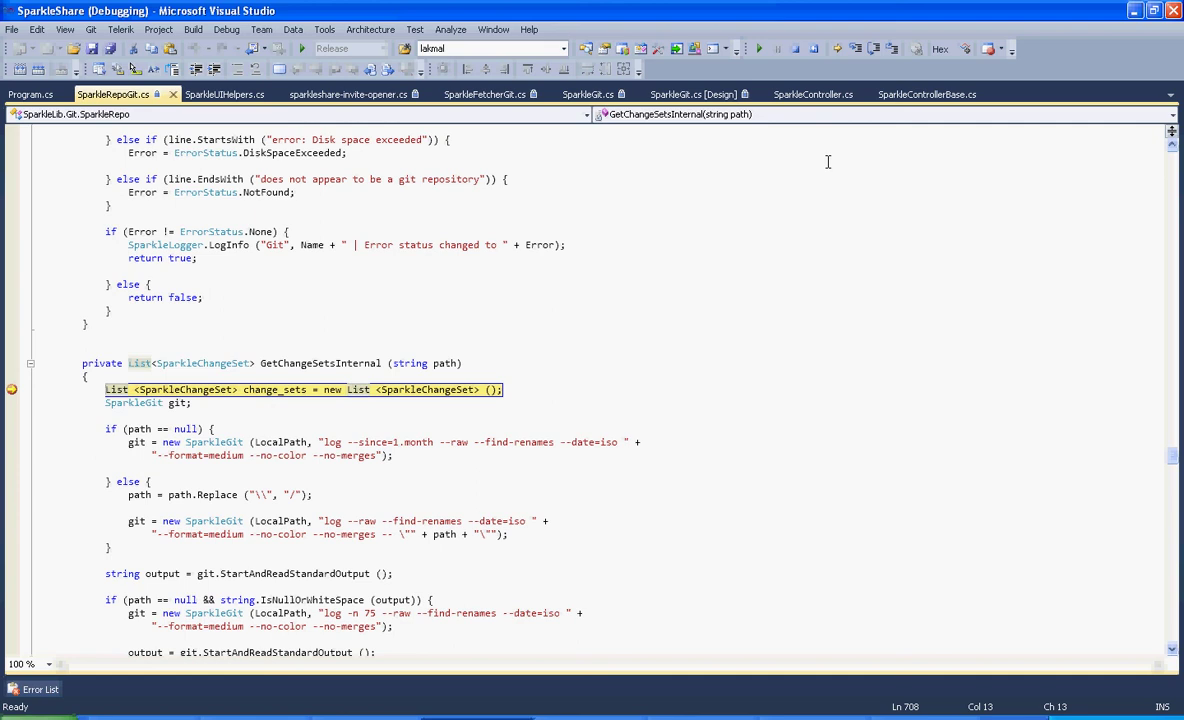
key(F5)
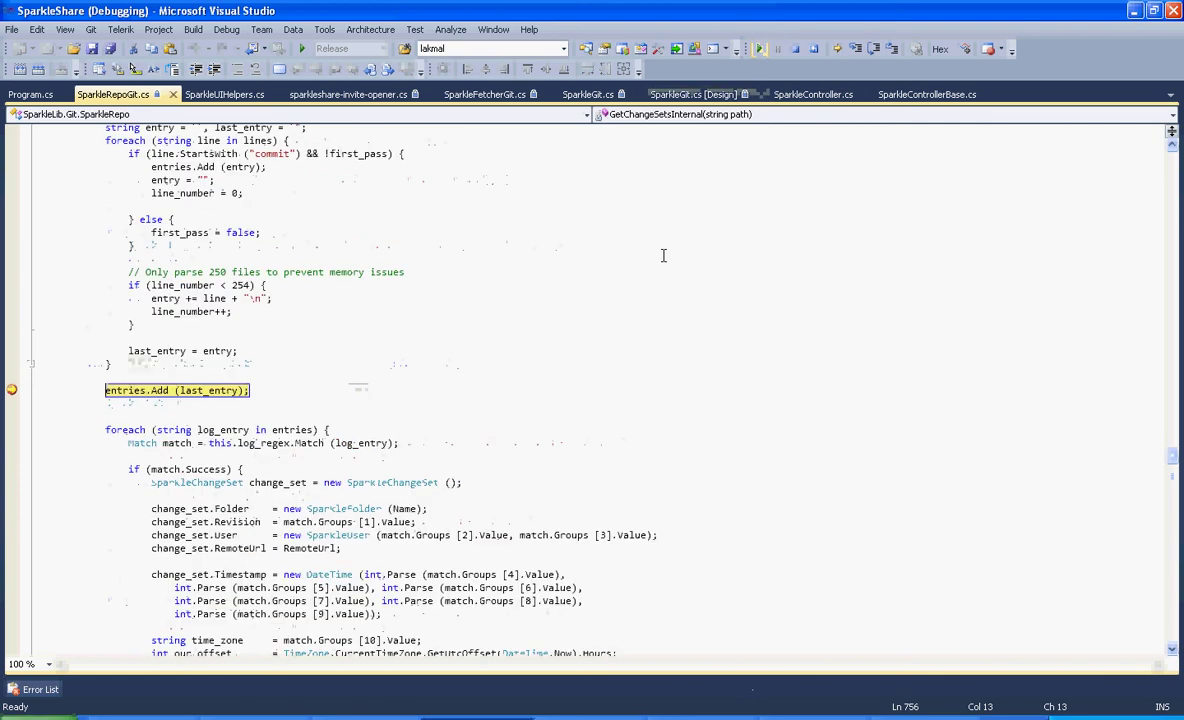
key(F5)
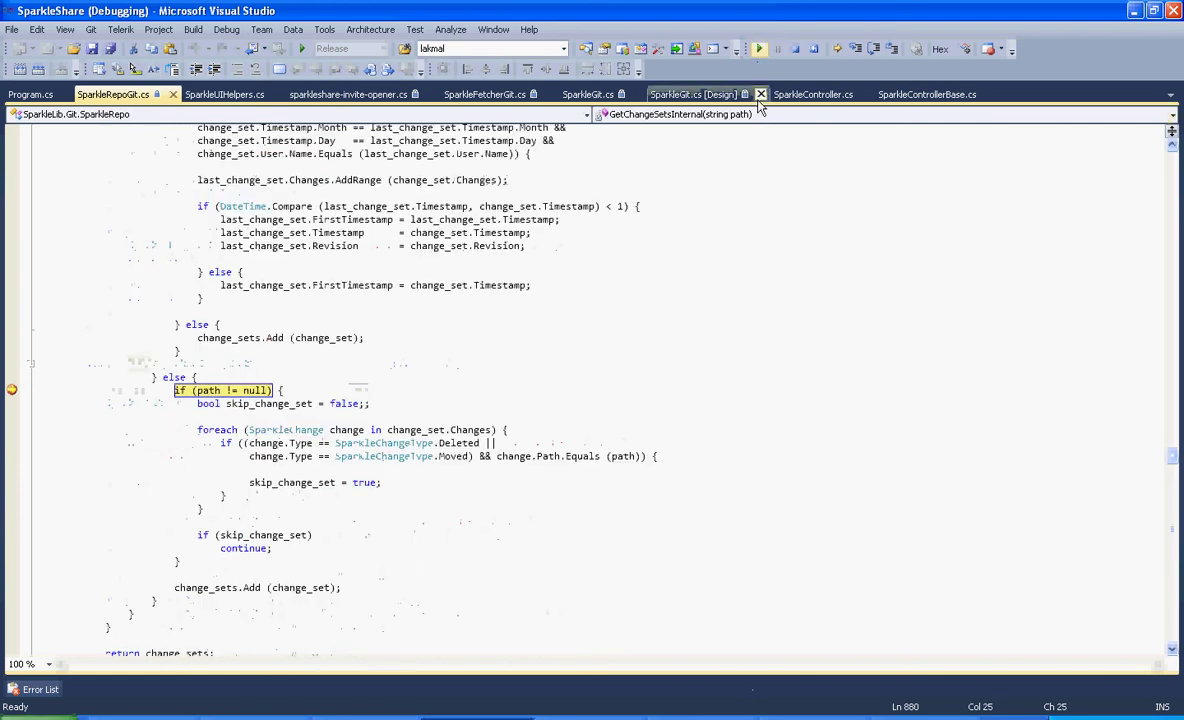
click(759, 49)
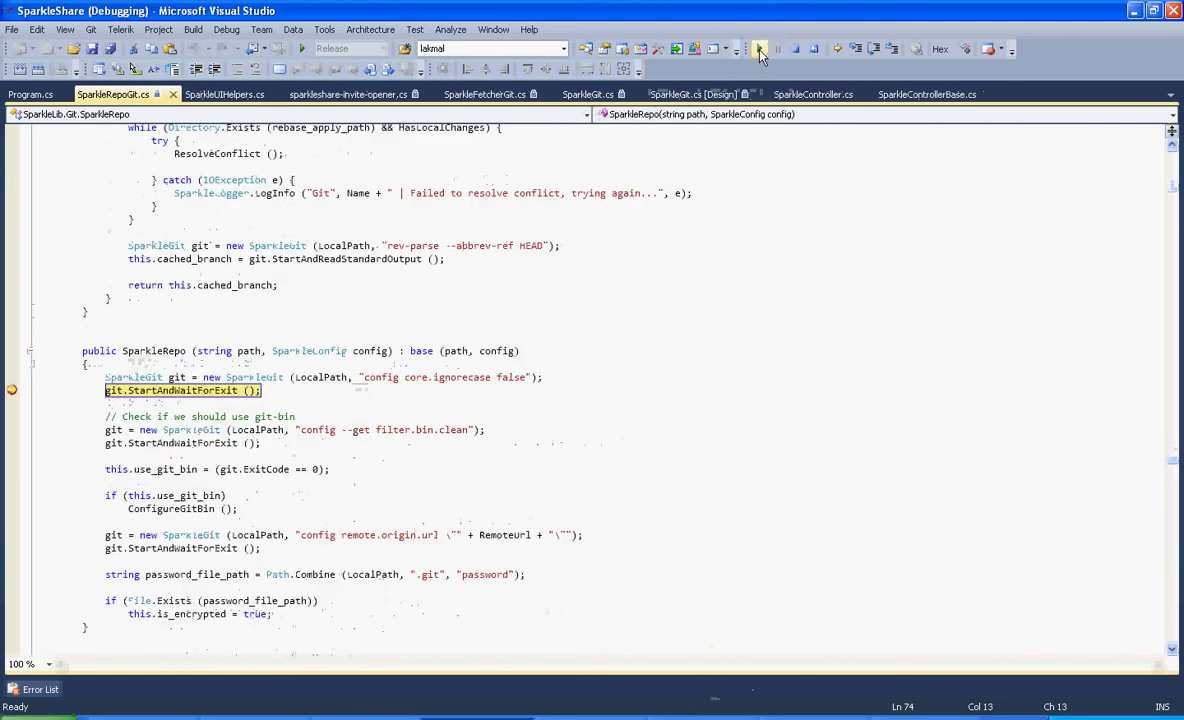
click(759, 49)
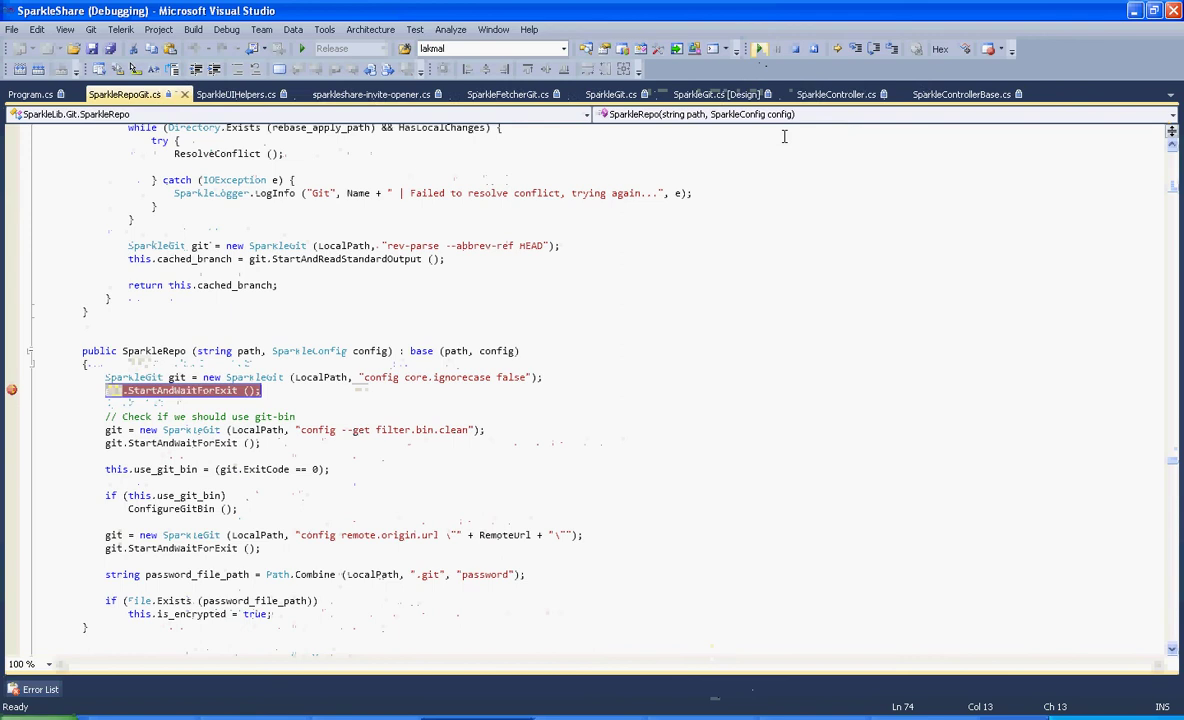
click(759, 49)
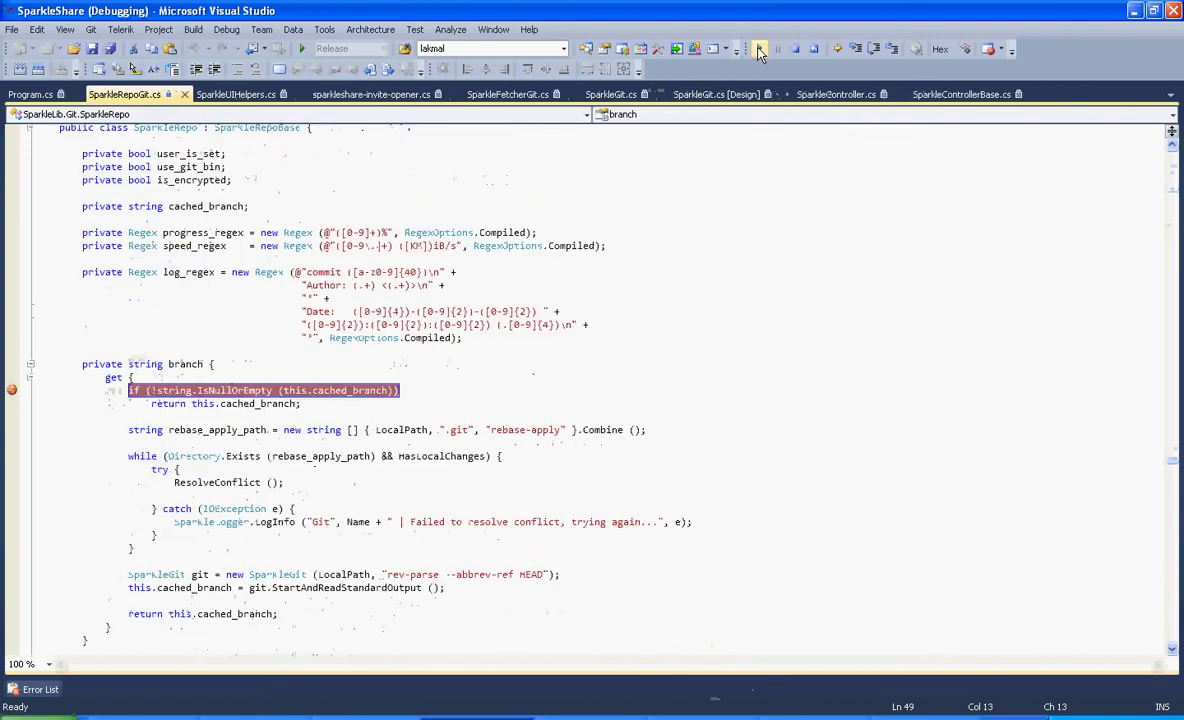
click(759, 49)
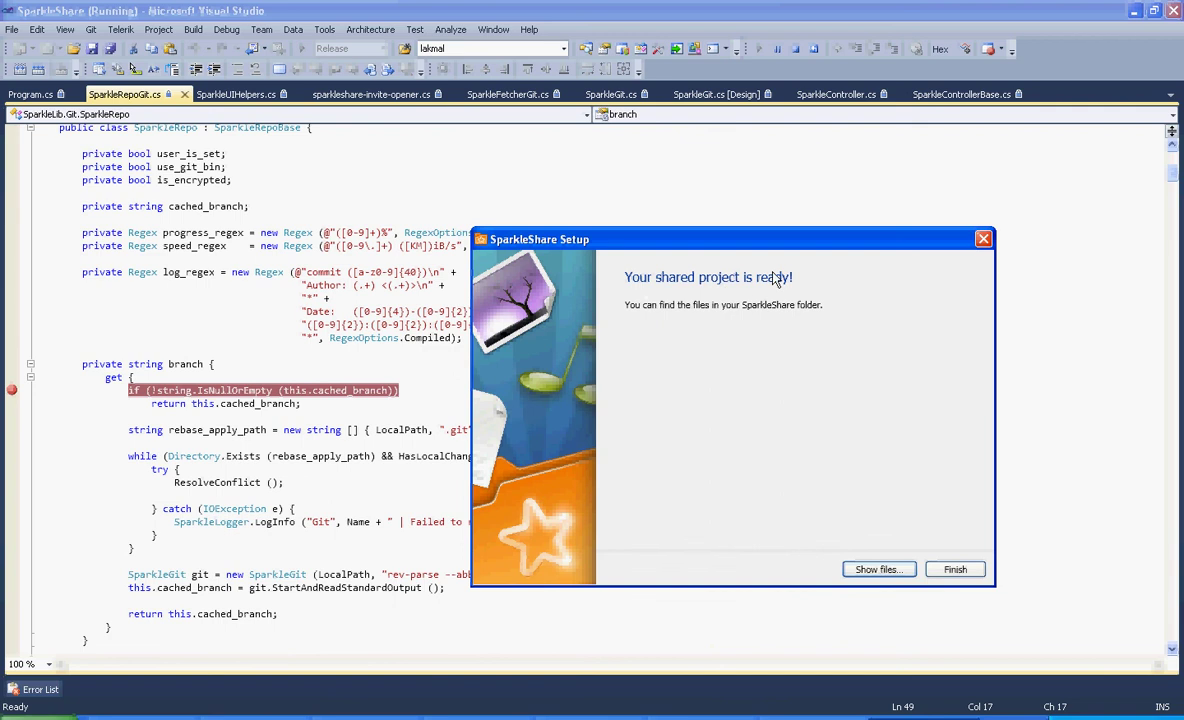
- Finish the setup and continue past the branch getter and WaitForExit breakpoints until the Test folder opens
click(955, 570)
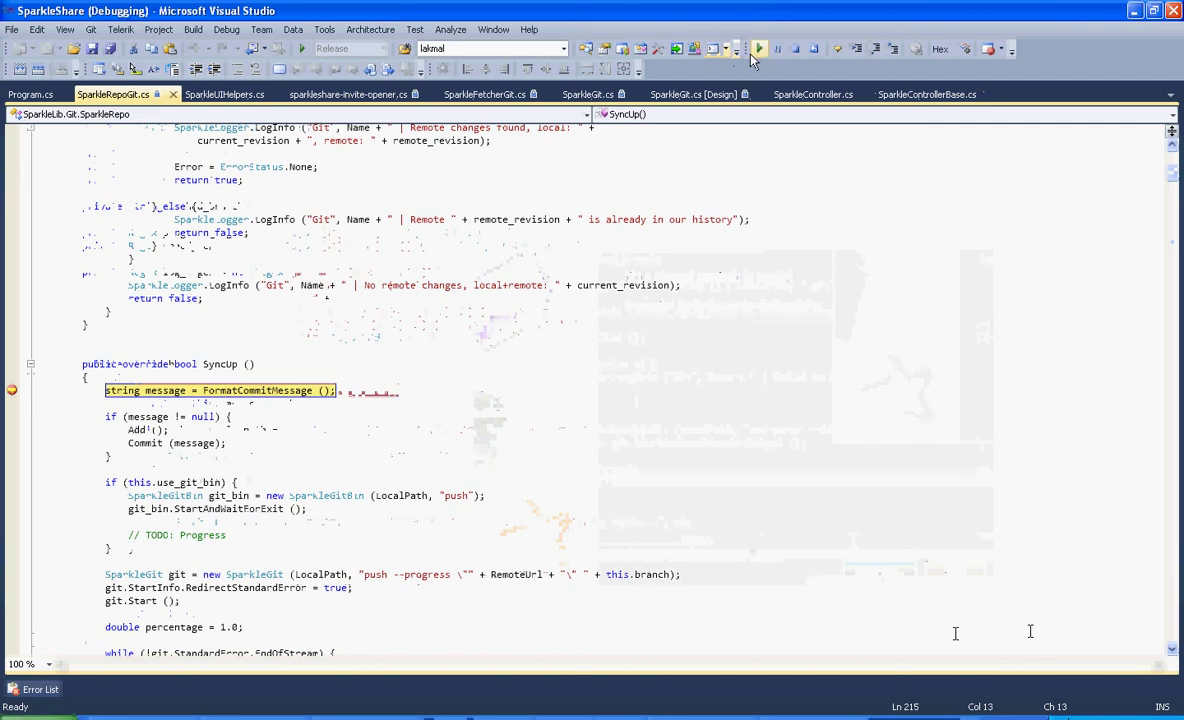
click(759, 48)
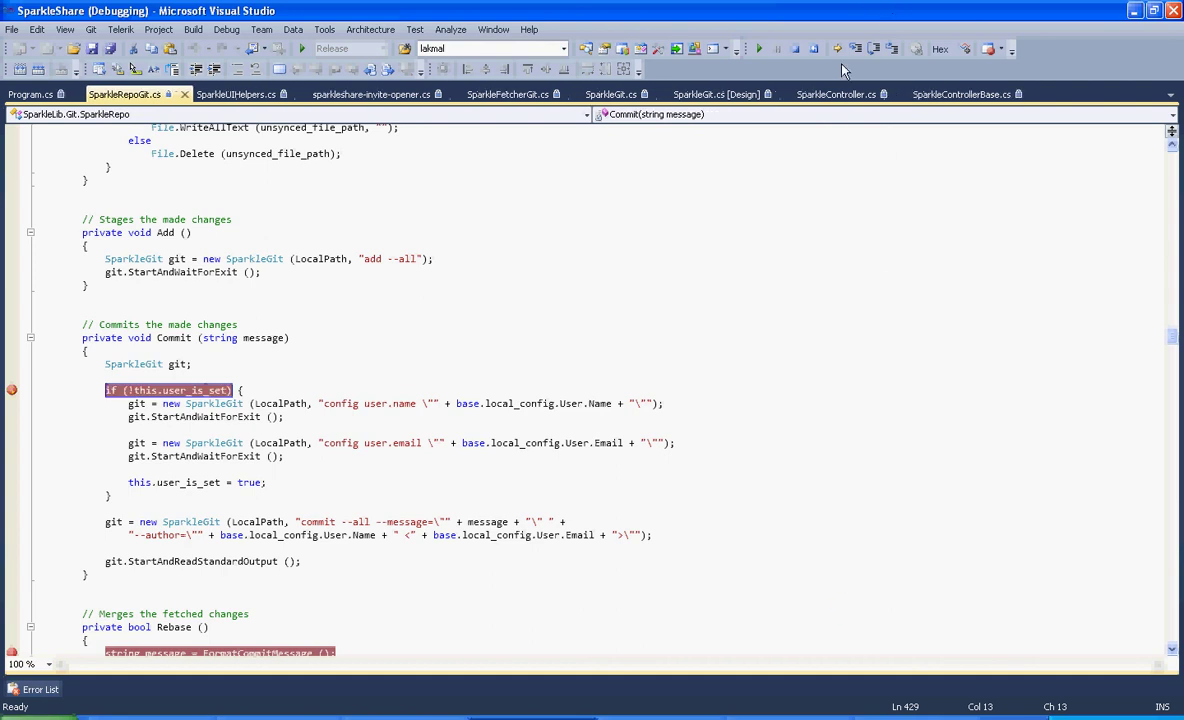
click(759, 49)
click(759, 49)
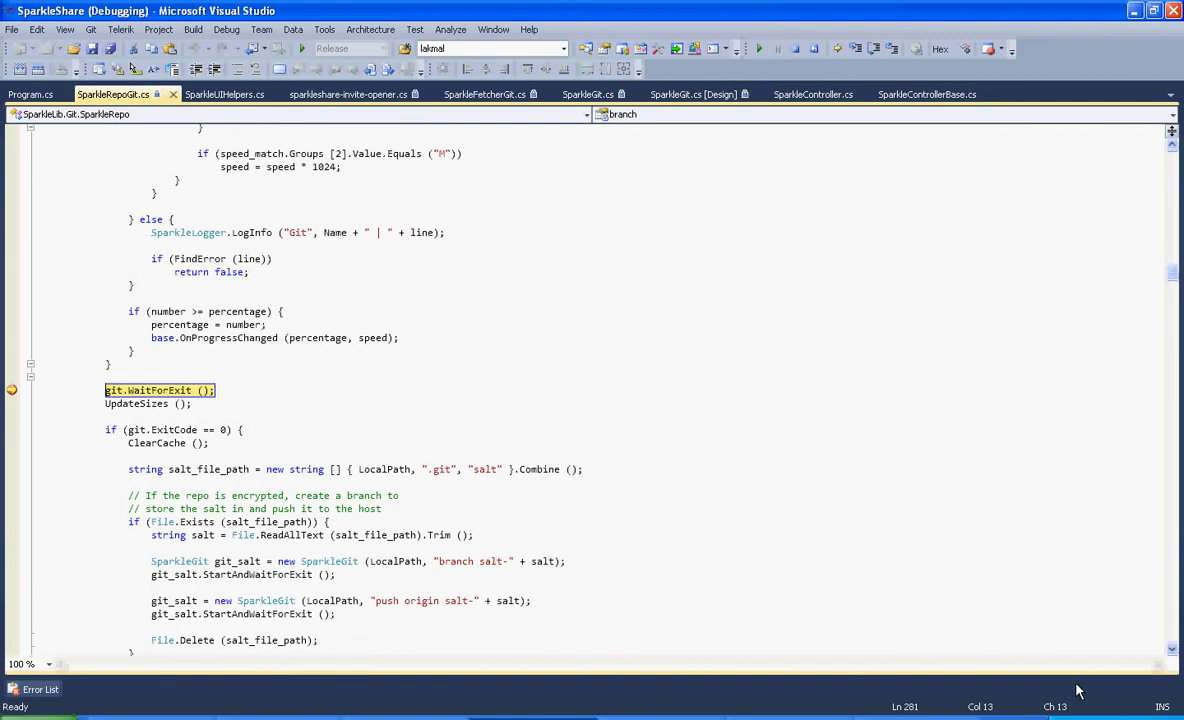
key(F5)
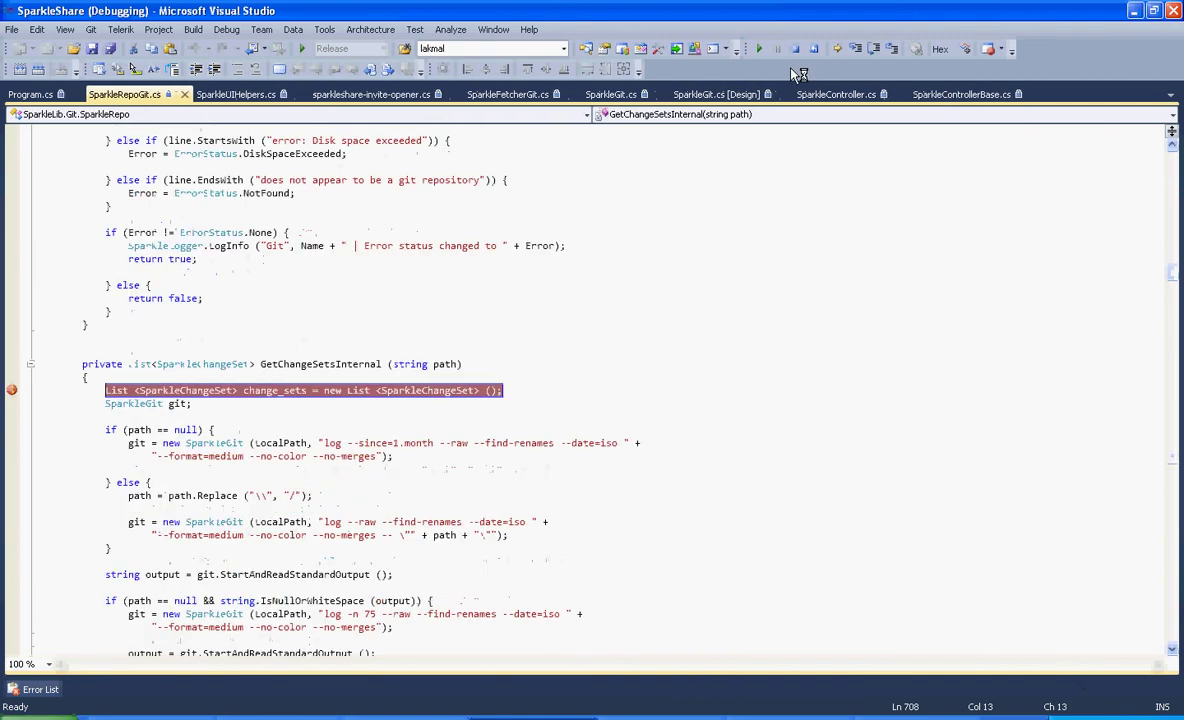
key(F5)
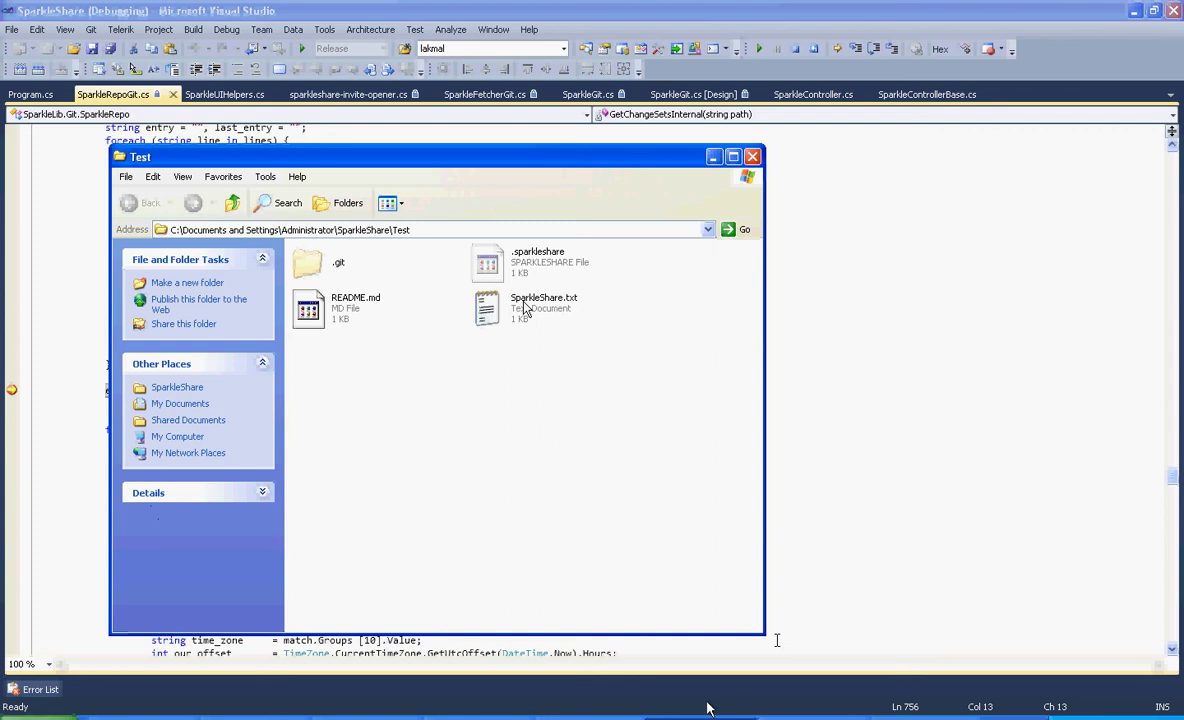
- Create 'New Text Document.txt' in the Test folder with its default name and open it in Notepad
click(759, 50)
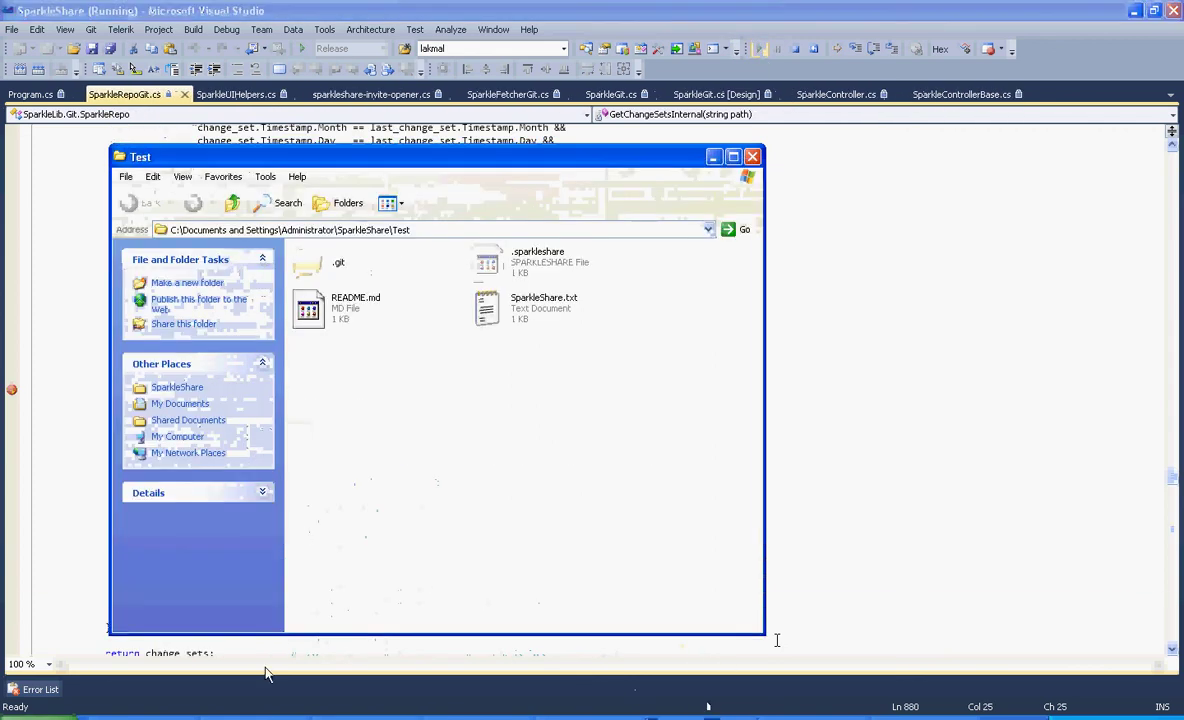
right_click(416, 408)
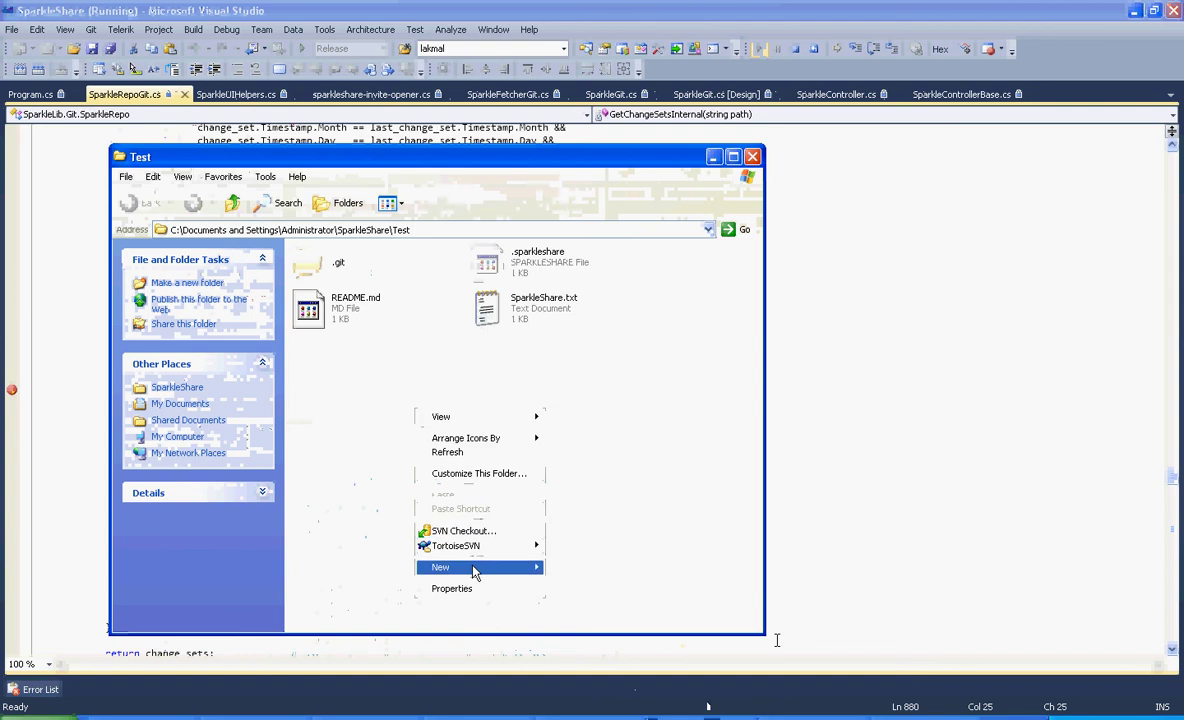
mouse_move(473, 570)
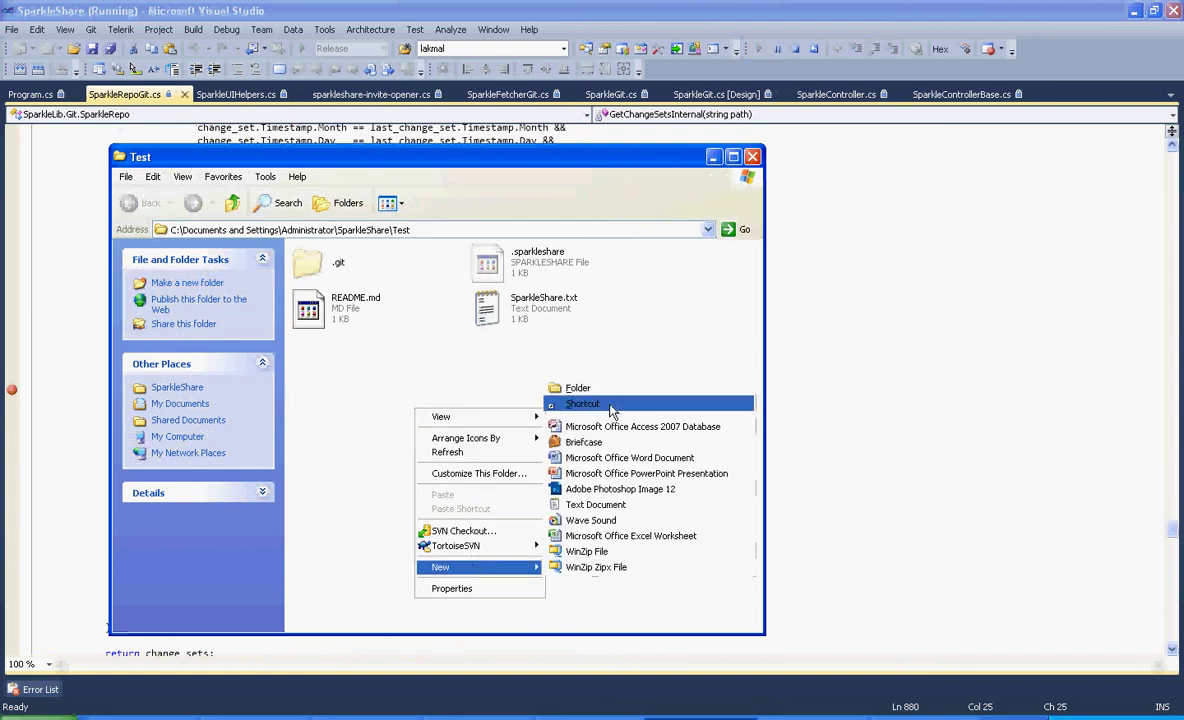
click(608, 505)
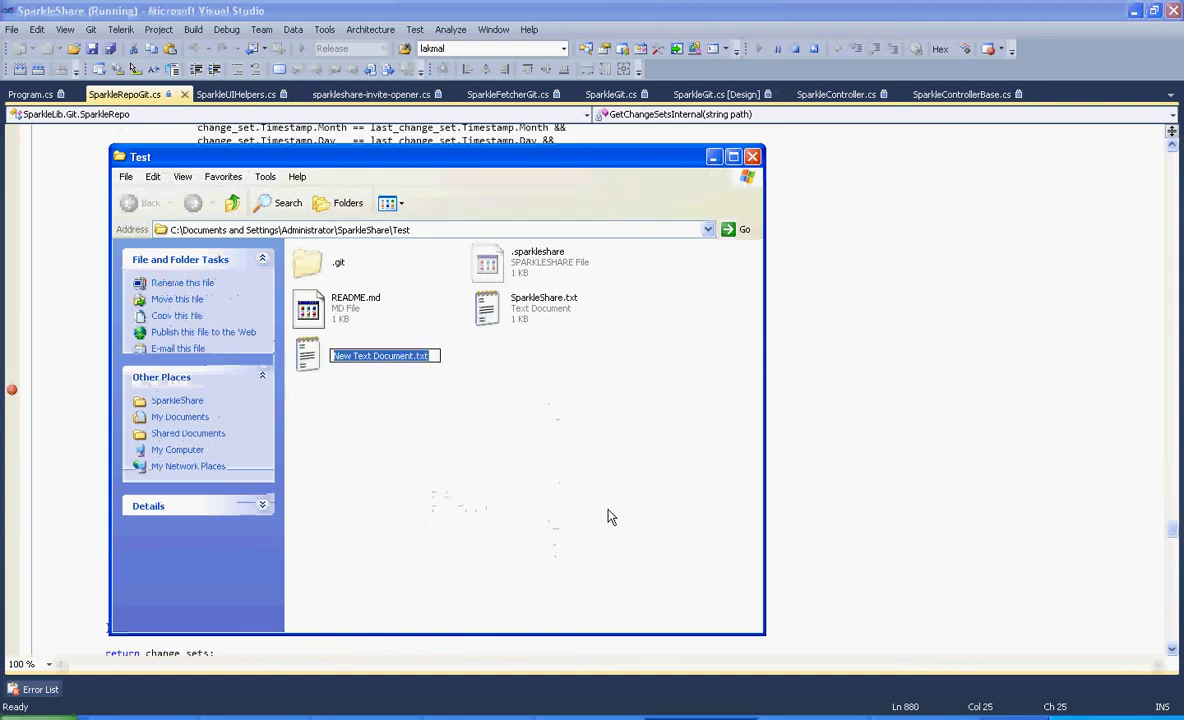
key(Return)
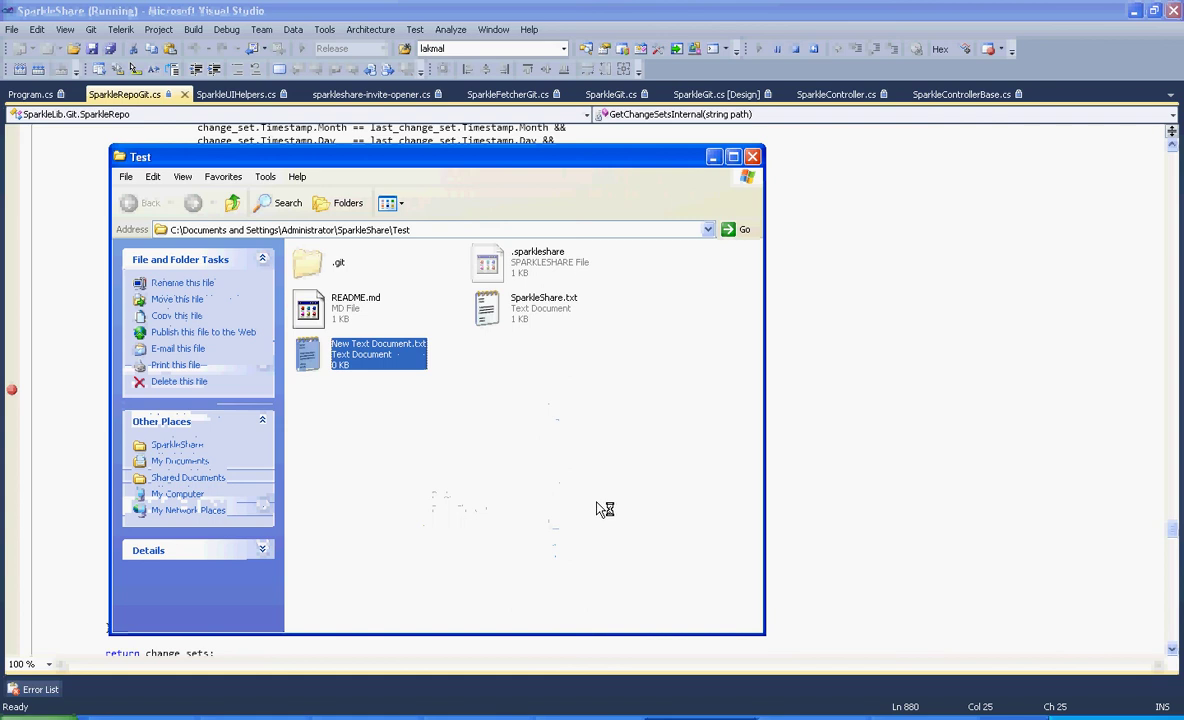
key(Return)
- Type some sample text, close Notepad without saving, and return to Visual Studio
text(vghfghgf hfg h fgh fg)
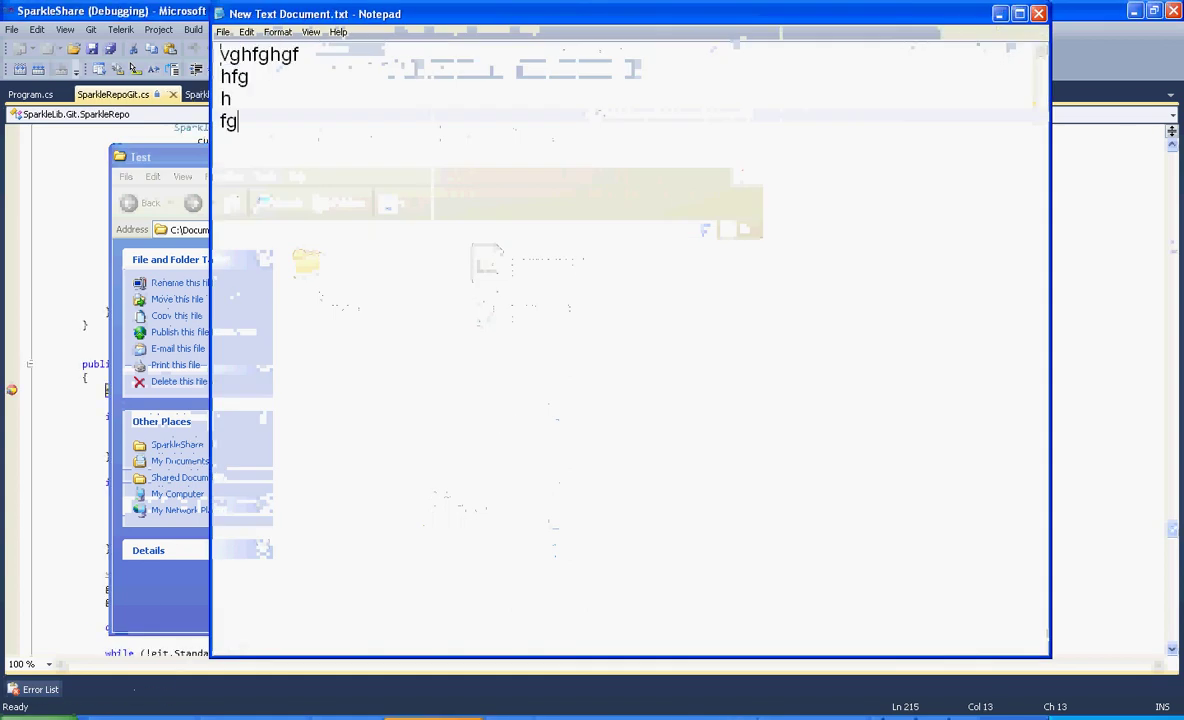
click(1038, 13)
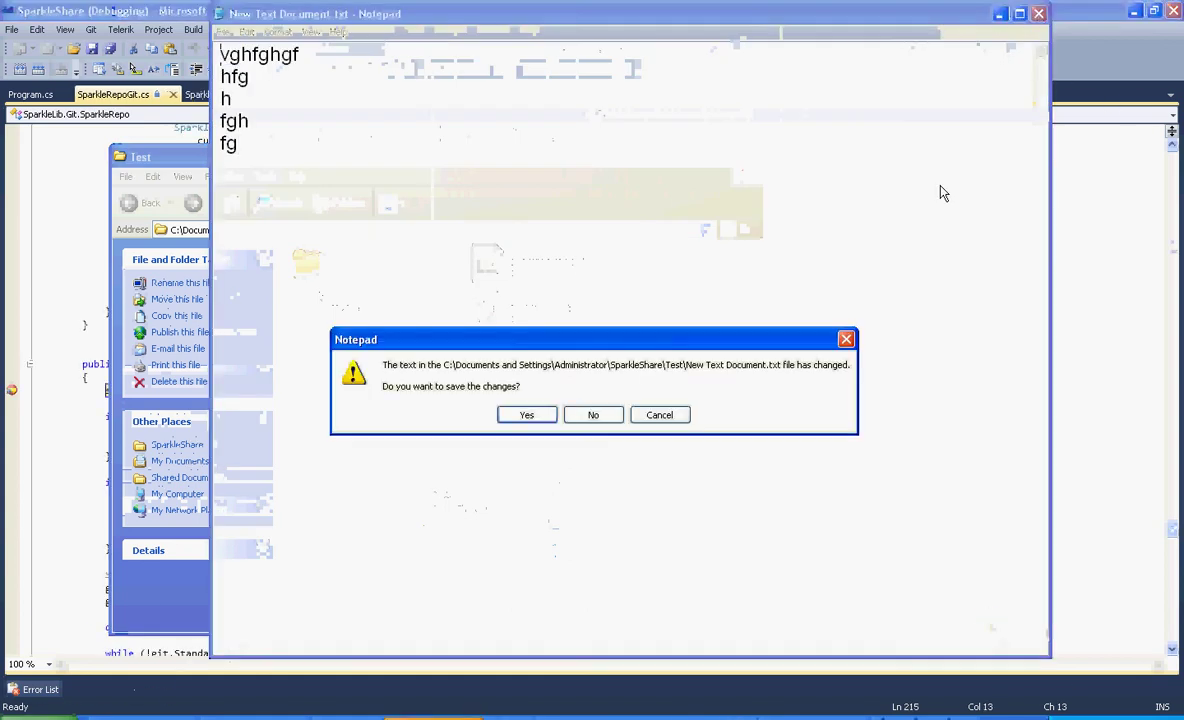
click(597, 338)
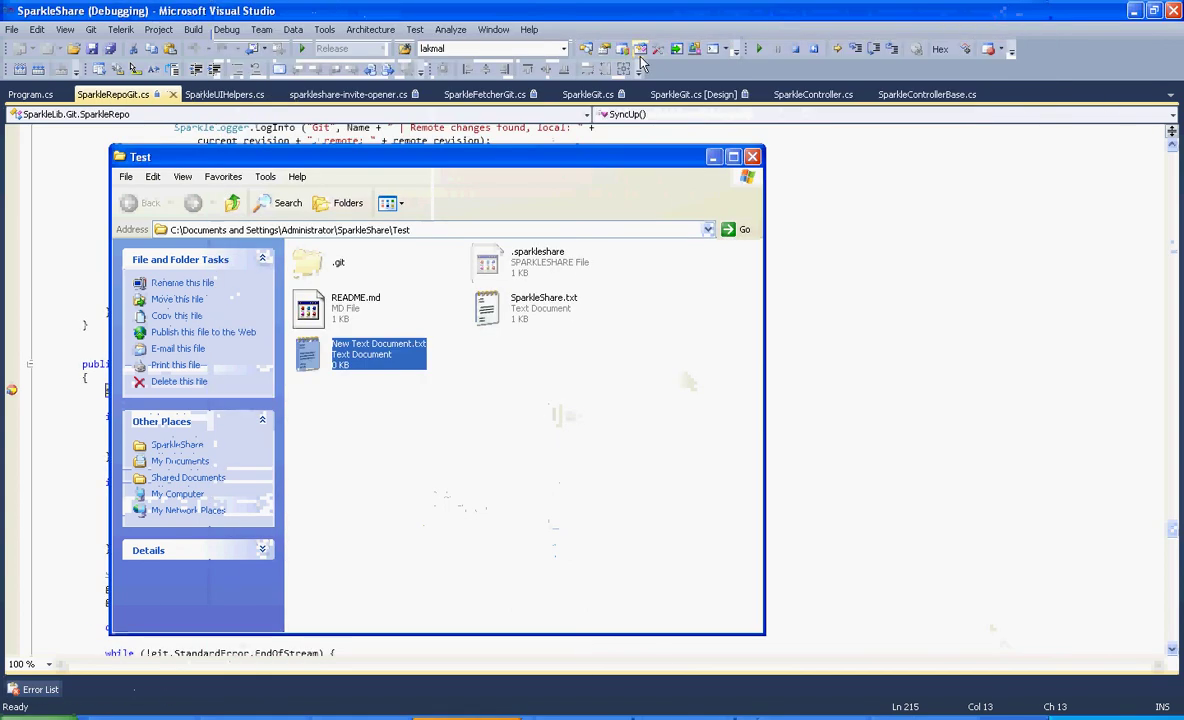
click(762, 52)
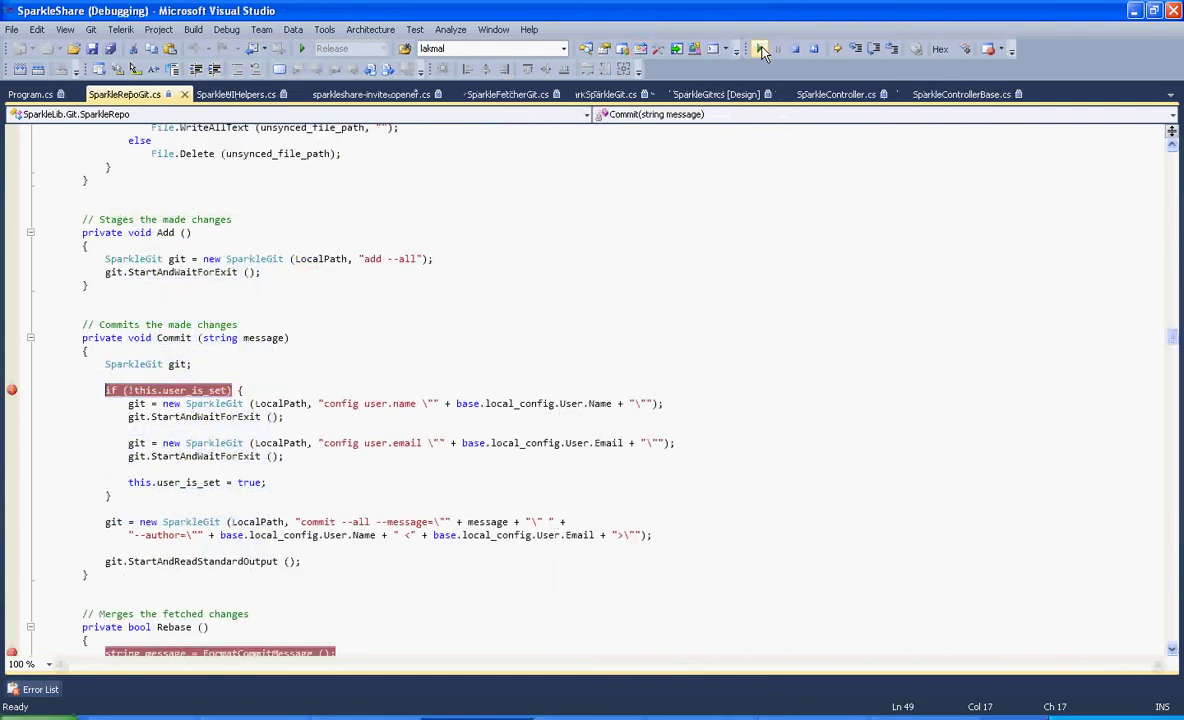
- Continue past the Commit, line 708, entries.Add and line 880 breakpoints so SparkleShare runs again
click(762, 52)
click(762, 52)
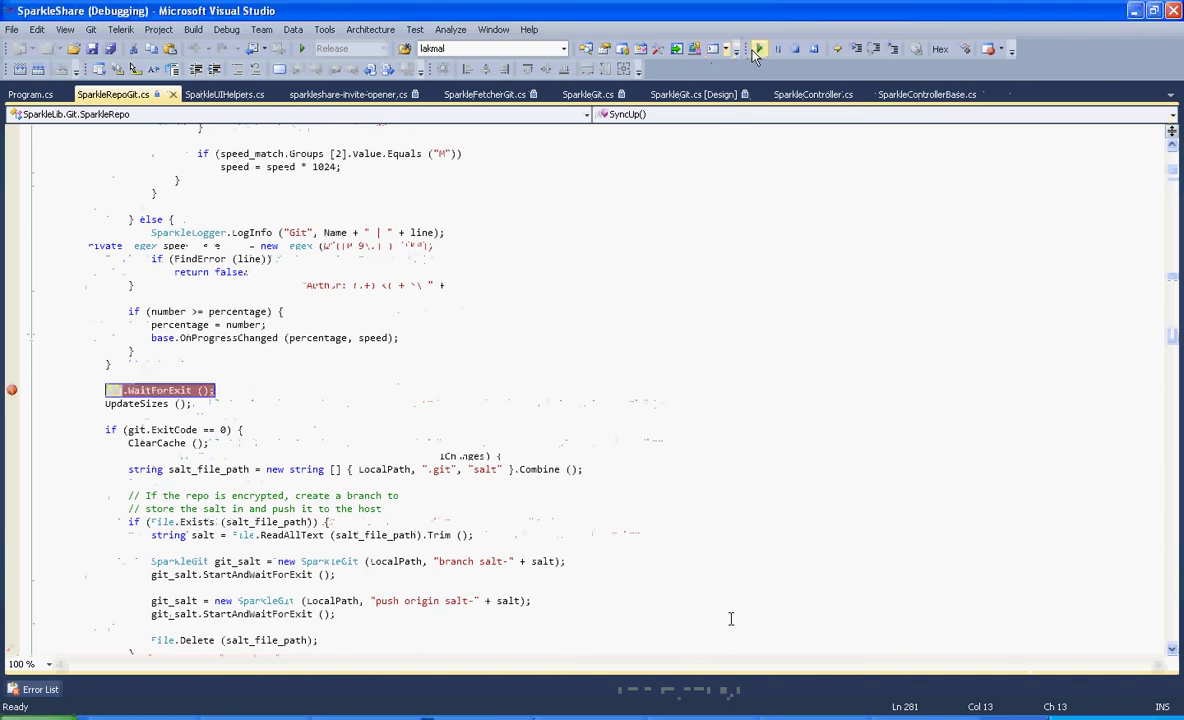
key(F5)
click(757, 50)
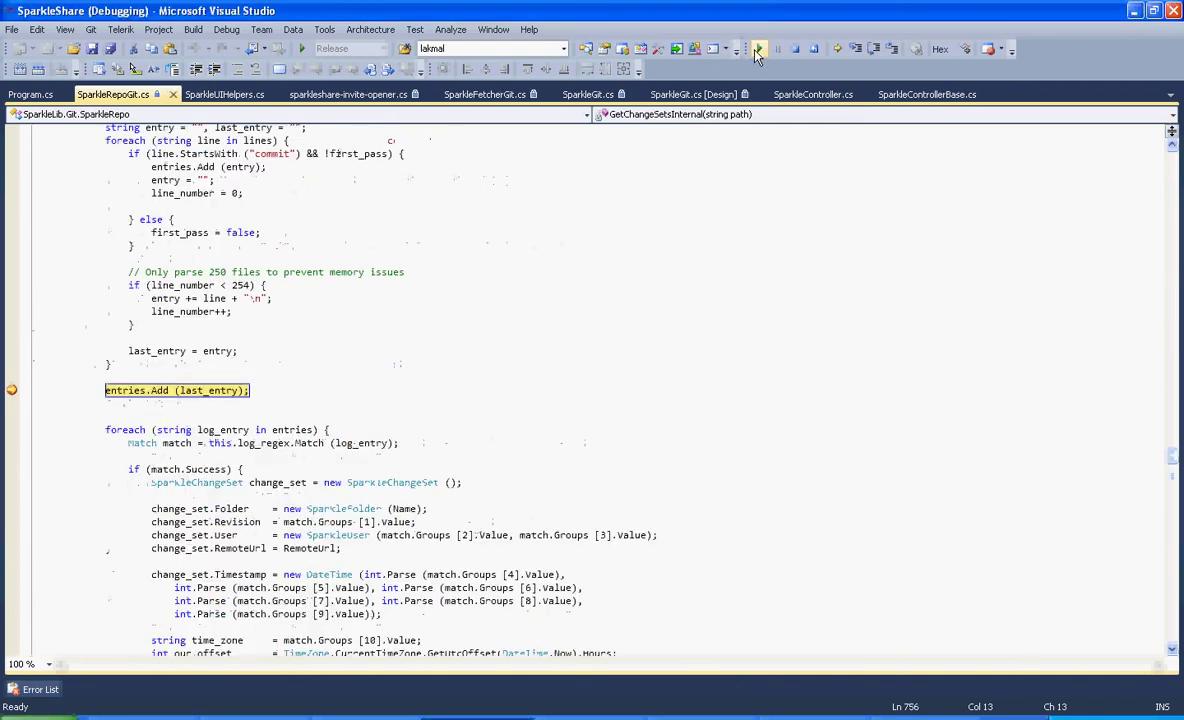
click(758, 50)
click(761, 50)
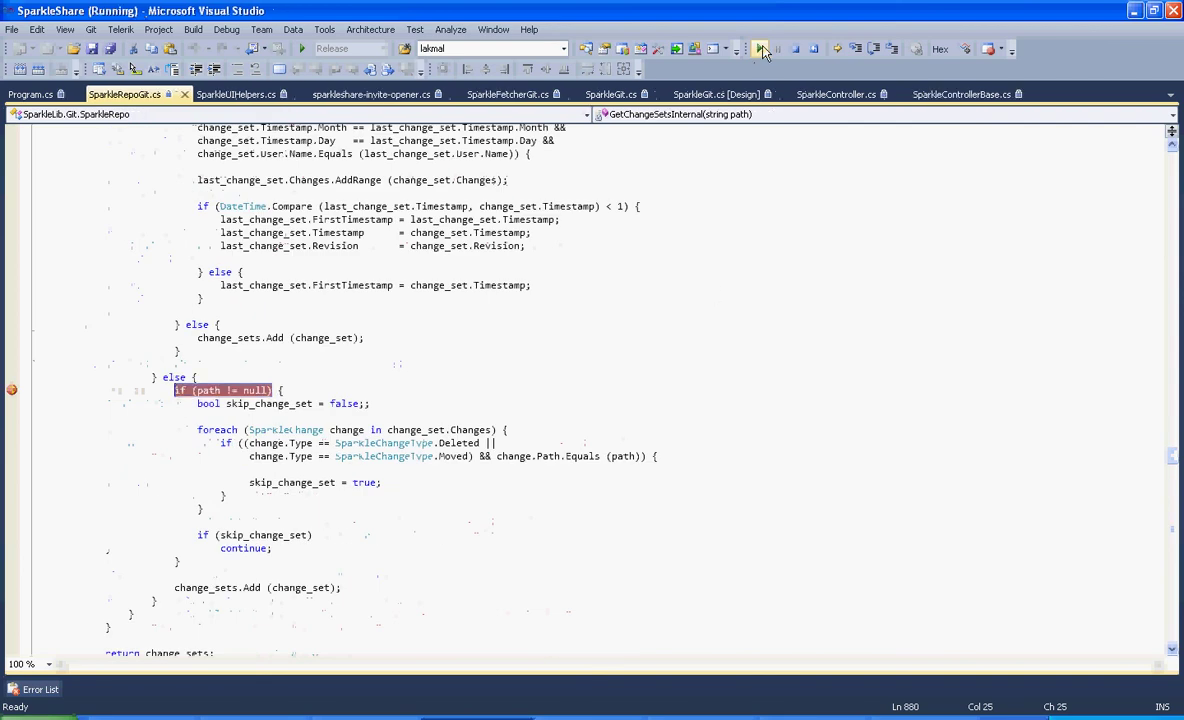